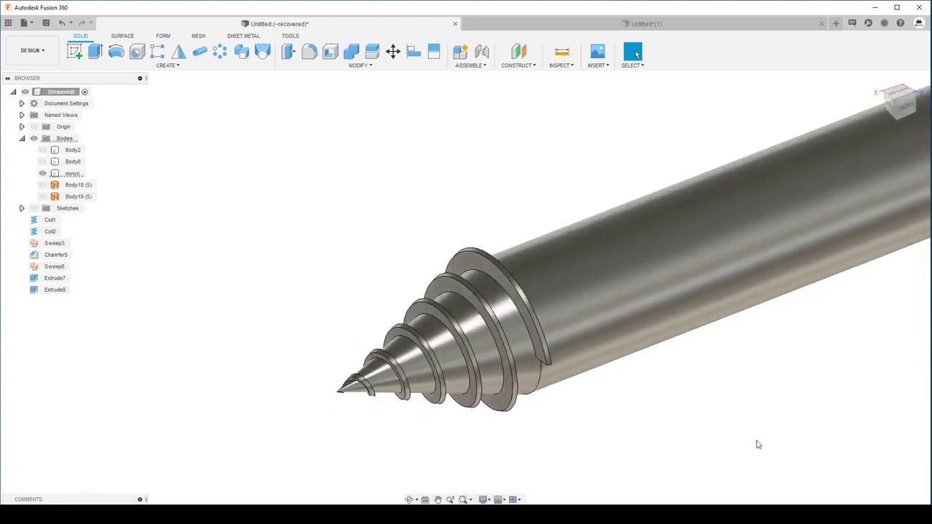
Select the screw's cone body, orbit slightly, then switch to the Untitled(1) design with the cone sketch
{"action": "left_click", "coordinate": [533, 357]}
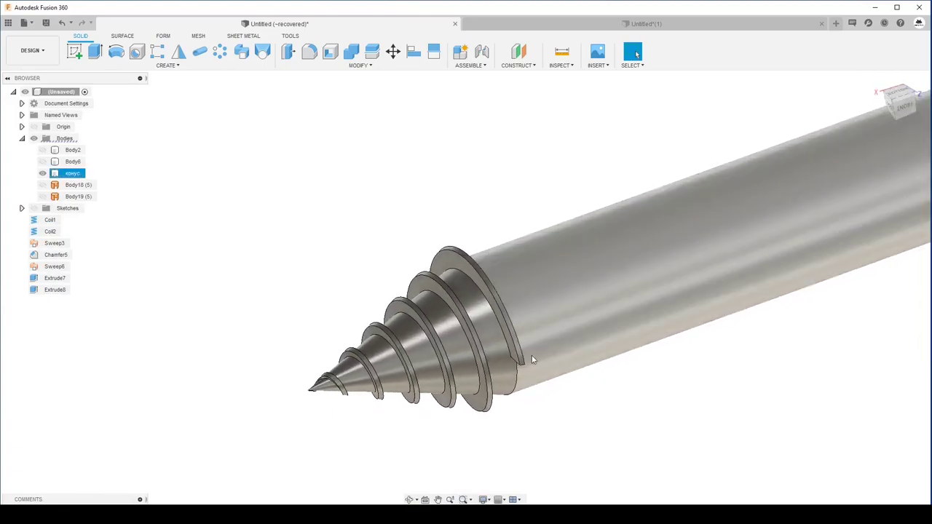
{"action": "mouse_move", "coordinate": [484, 318]}
{"action": "middle_mouse_down", "text": "shift"}
{"action": "mouse_move", "coordinate": [473, 317]}
{"action": "mouse_move", "coordinate": [433, 264]}
{"action": "mouse_move", "coordinate": [442, 253]}
{"action": "middle_mouse_up", "text": "shift"}
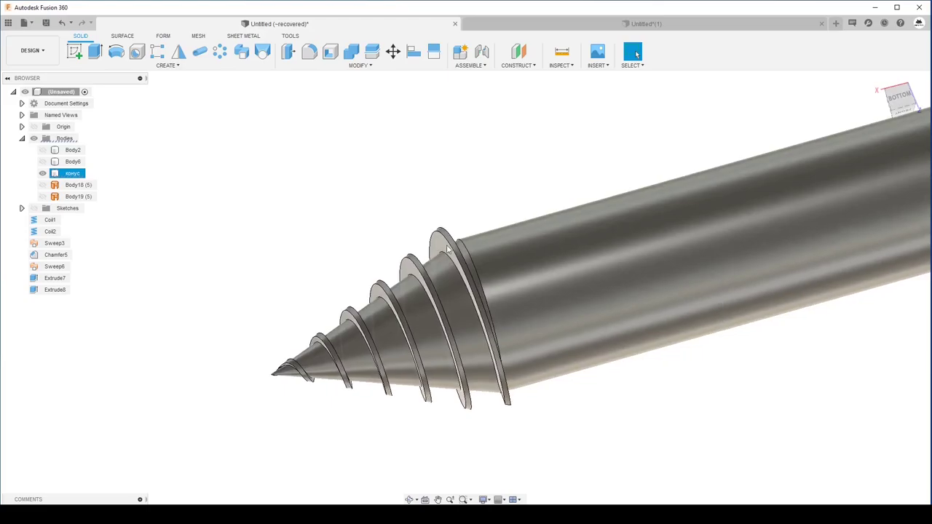
{"action": "left_click", "coordinate": [655, 25]}
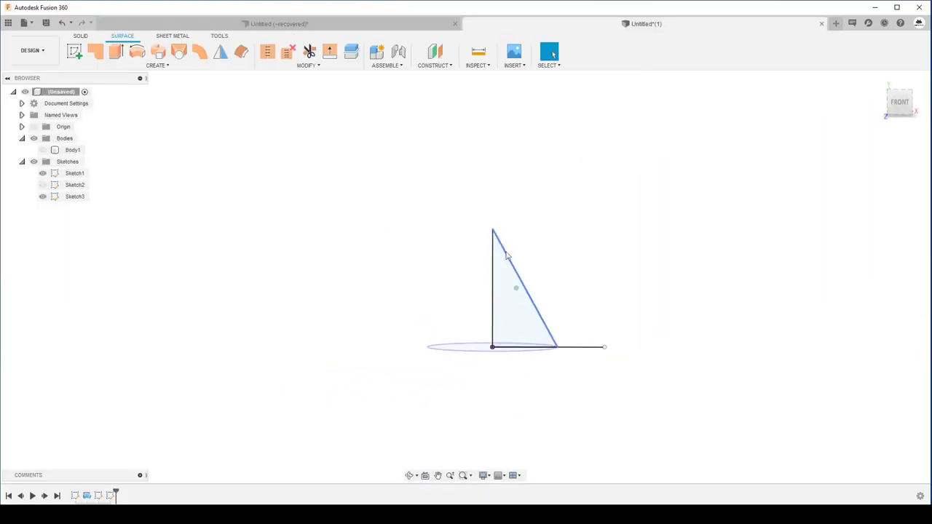
Briefly show then re-hide cone Body1, and start a sweep with the horizontal radial line as profile
{"action": "mouse_move", "coordinate": [479, 325]}
{"action": "middle_mouse_down", "text": "shift"}
{"action": "mouse_move", "coordinate": [449, 311]}
{"action": "mouse_move", "coordinate": [434, 331]}
{"action": "middle_mouse_up", "text": "shift"}
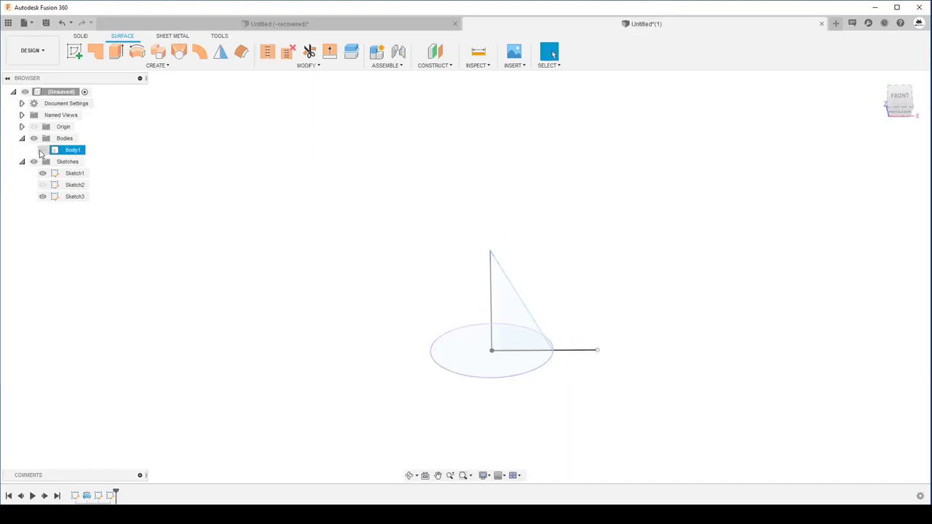
{"action": "left_click", "coordinate": [42, 150]}
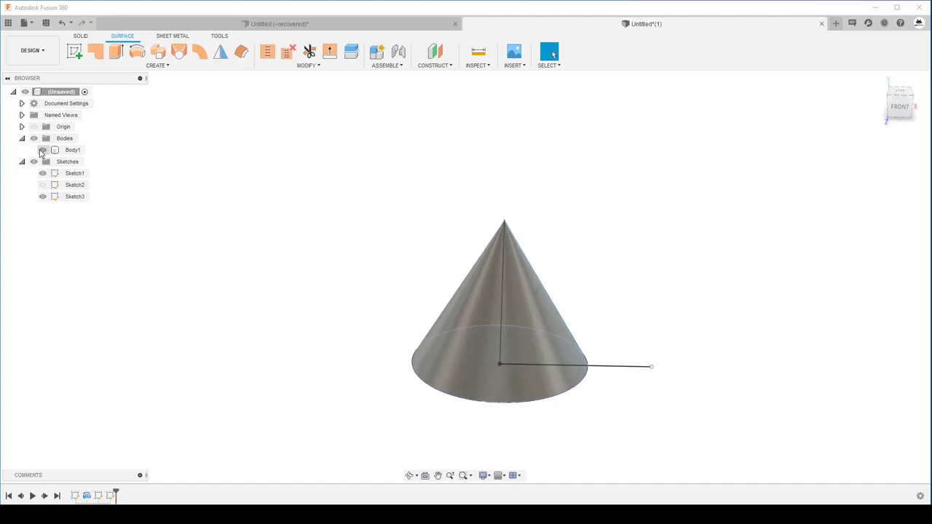
{"action": "left_click", "coordinate": [41, 151]}
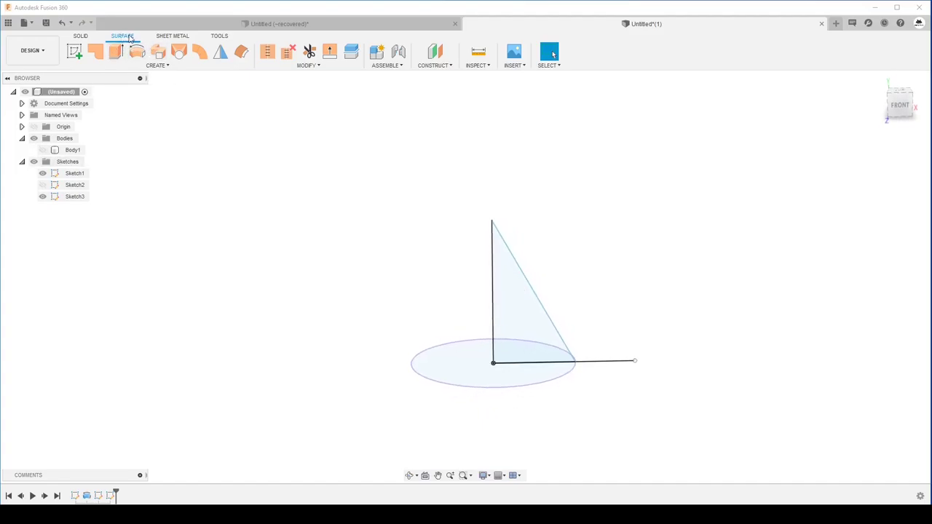
{"action": "left_click", "coordinate": [161, 53]}
{"action": "left_click", "coordinate": [630, 364]}
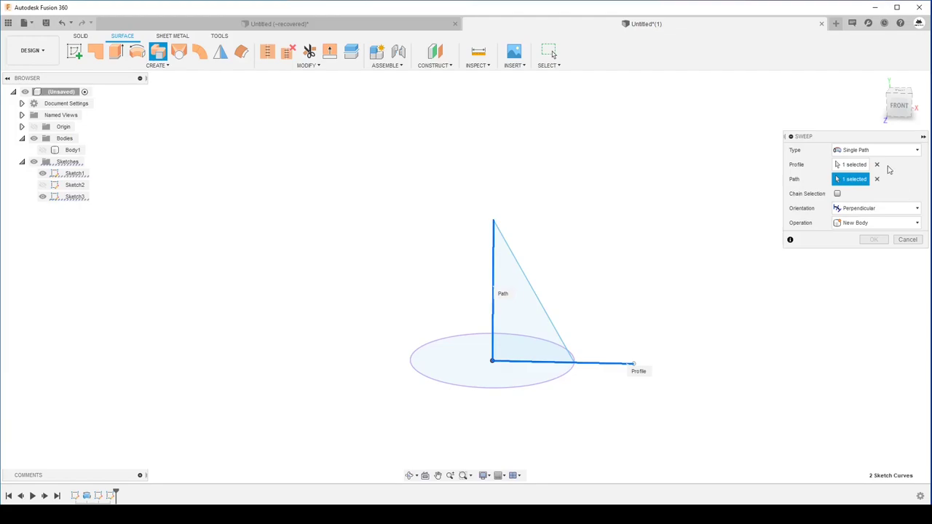
Sweep the radial line along the vertical edge as a single-path sweep, creating surface Body2 at distance 0.766
{"action": "left_click", "coordinate": [871, 150]}
{"action": "left_click", "coordinate": [863, 176]}
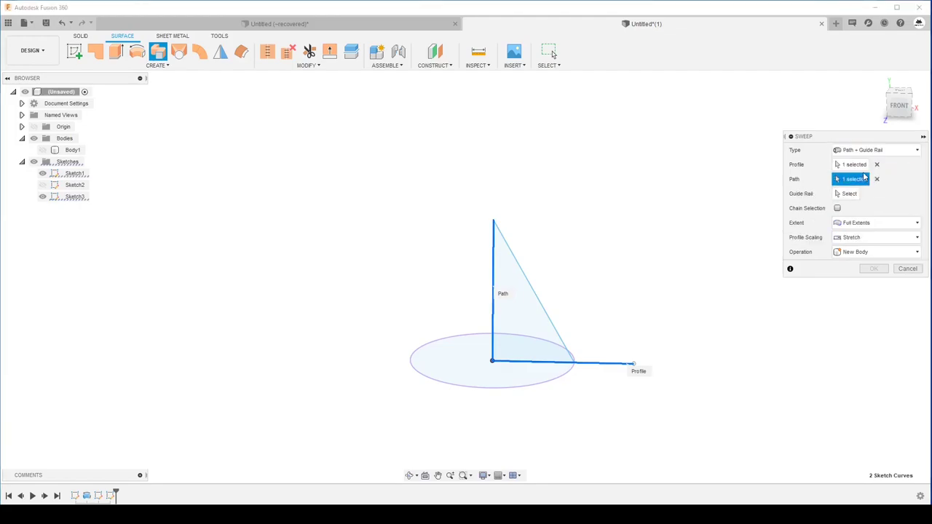
{"action": "left_click", "coordinate": [545, 312]}
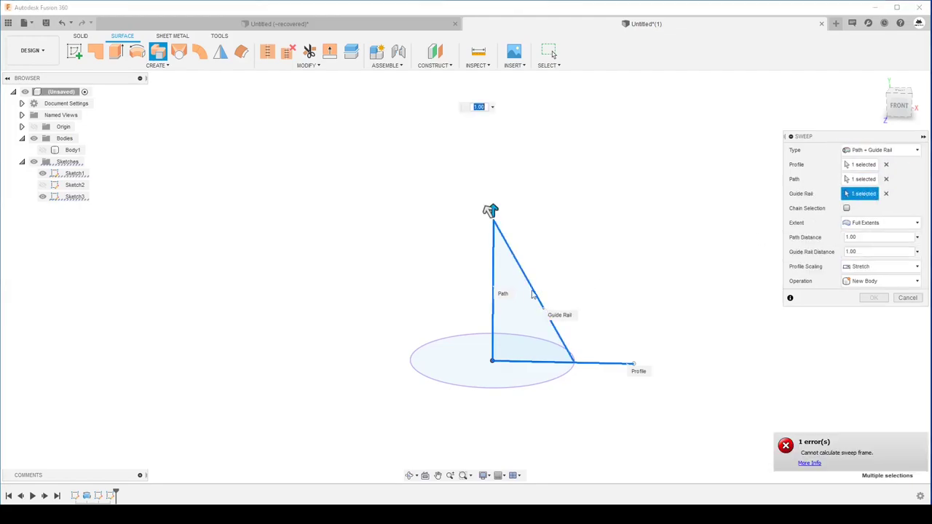
{"action": "left_click_drag", "start_coordinate": [490, 209], "coordinate": [508, 243]}
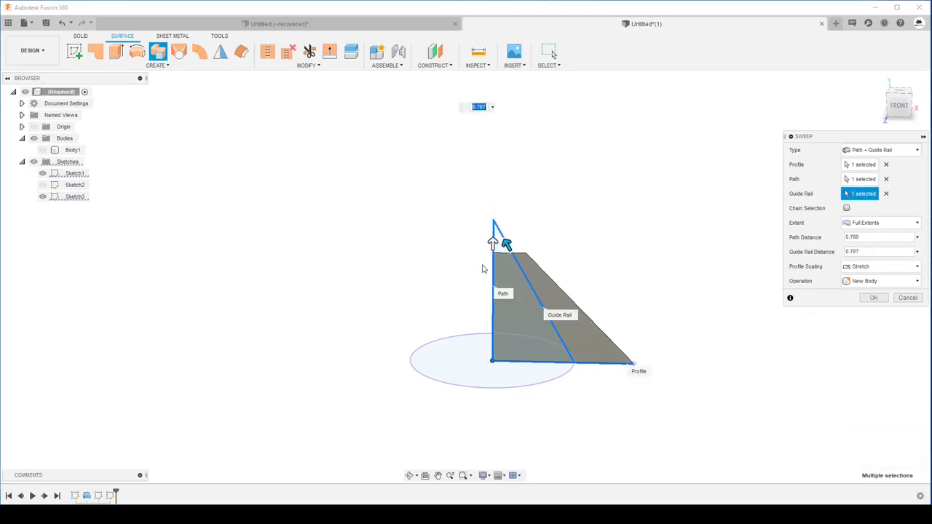
{"action": "left_click", "coordinate": [912, 150]}
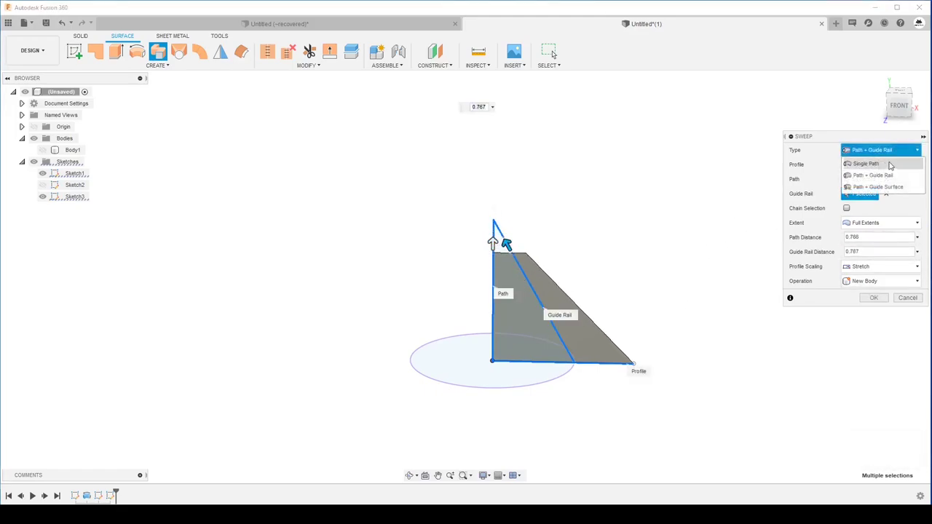
{"action": "left_click", "coordinate": [866, 164]}
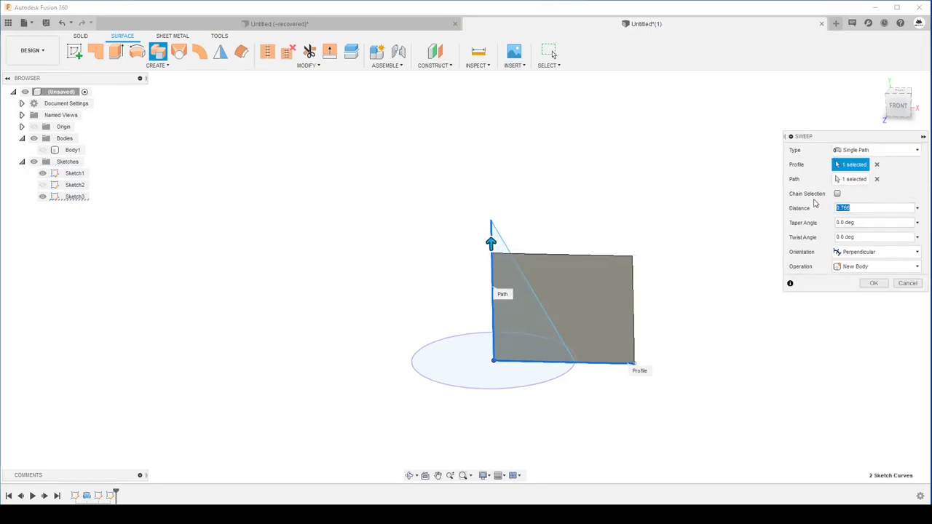
{"action": "key", "text": "Return"}
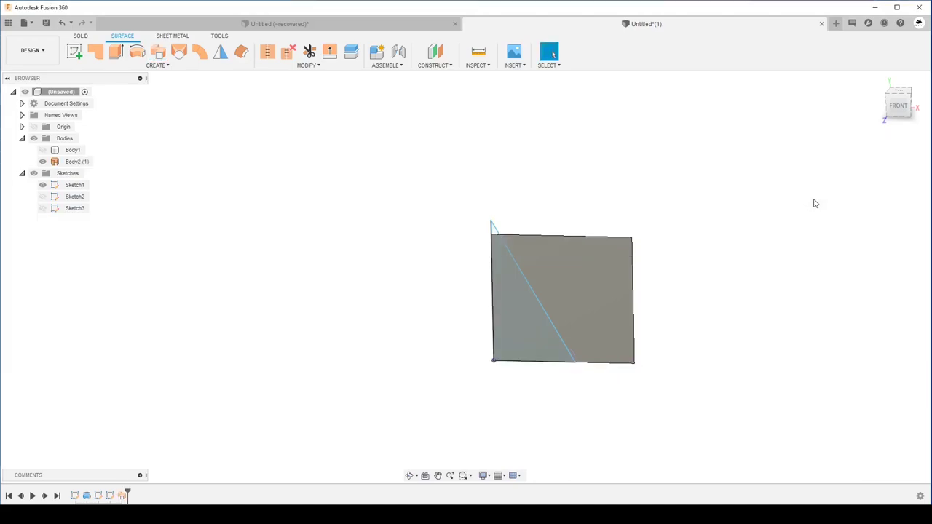
Edit the sweep to distance 0.9 with a 360*4 twist angle for four helical turns
{"action": "right_click", "coordinate": [122, 495]}
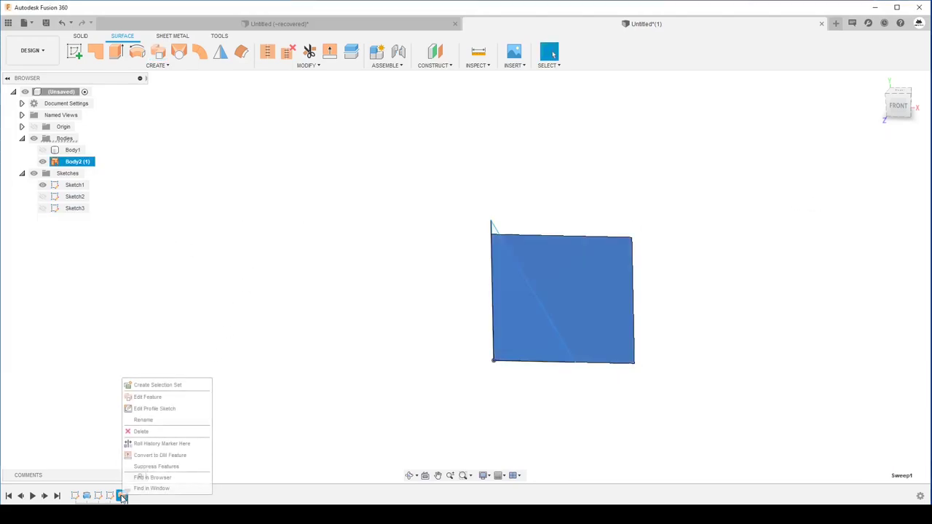
{"action": "left_click", "coordinate": [145, 409]}
{"action": "type", "text": "360"}
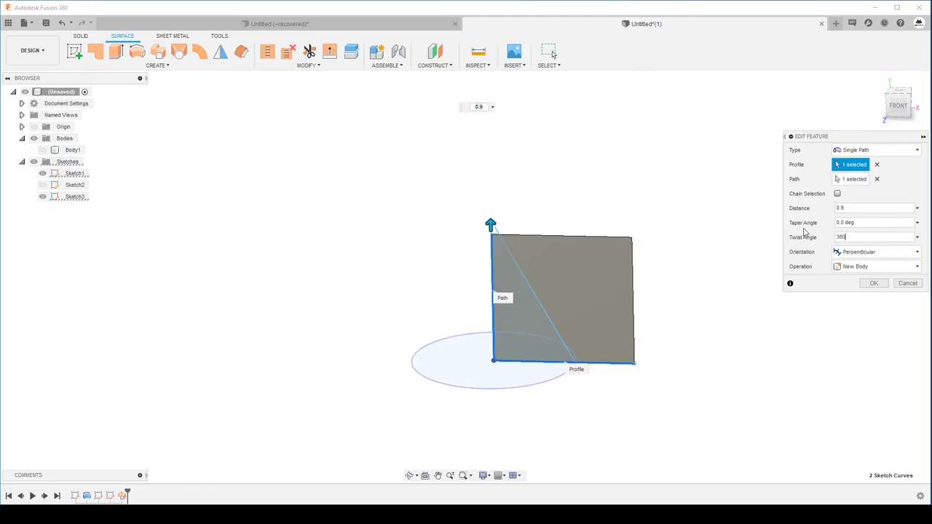
{"action": "type", "text": "*4"}
{"action": "key", "text": "Return"}
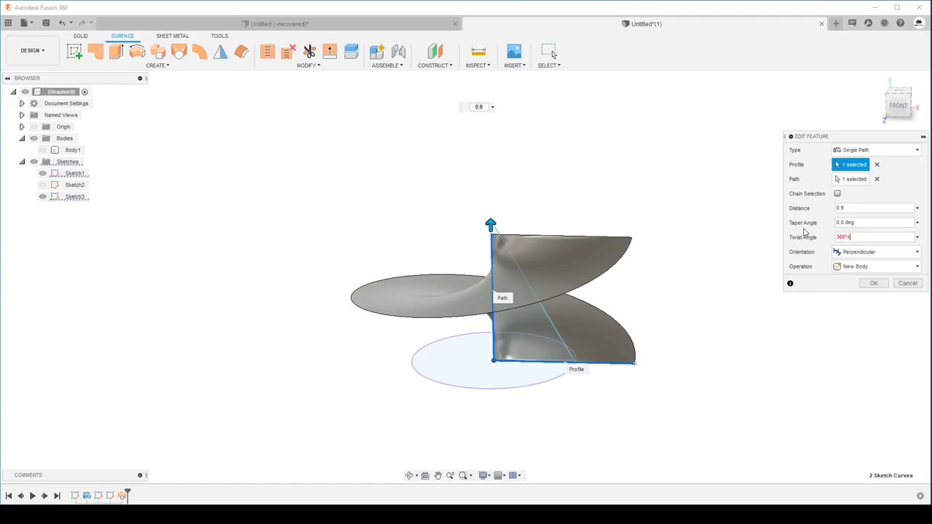
{"action": "key", "text": "Return"}
{"action": "key", "text": "Return"}
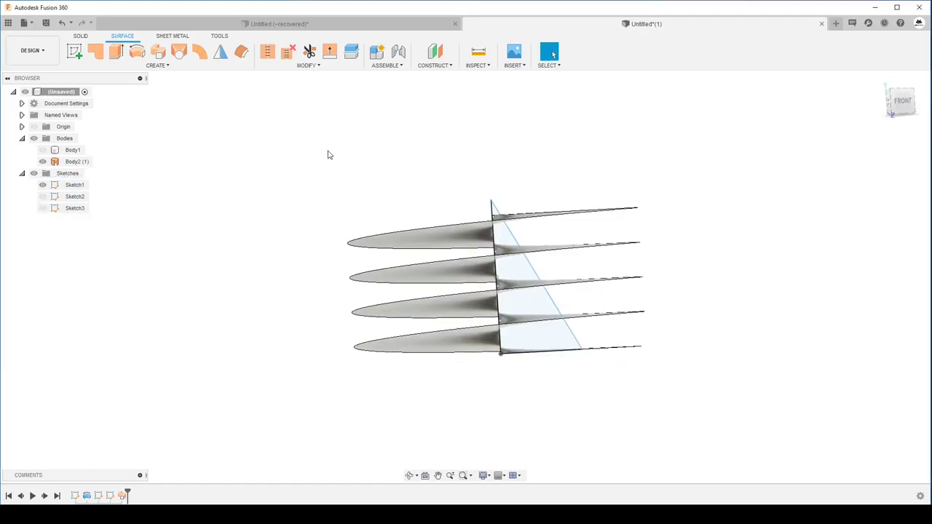
Move/Copy Body2 with Create Copy, 5 mm up along Y, creating Body3
{"action": "right_click", "coordinate": [81, 161]}
{"action": "left_click", "coordinate": [102, 170]}
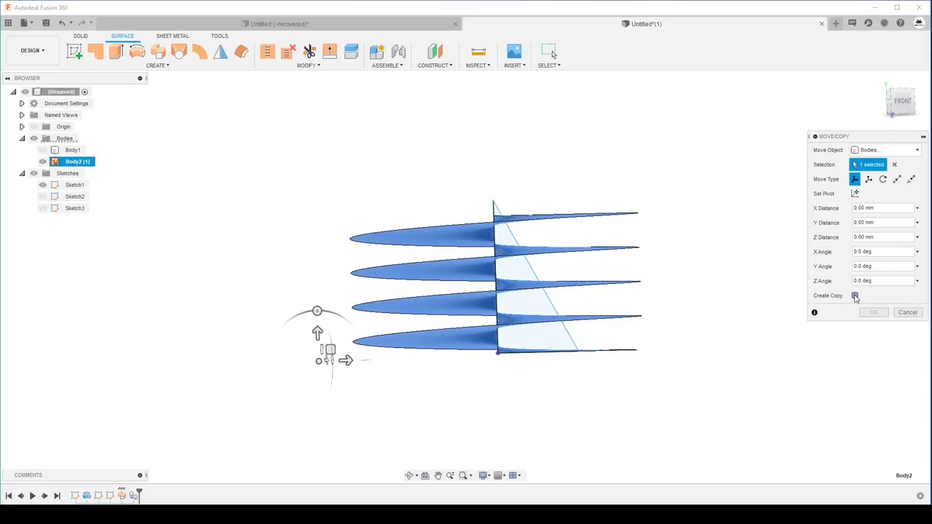
{"action": "left_click", "coordinate": [855, 297]}
{"action": "left_click", "coordinate": [900, 101]}
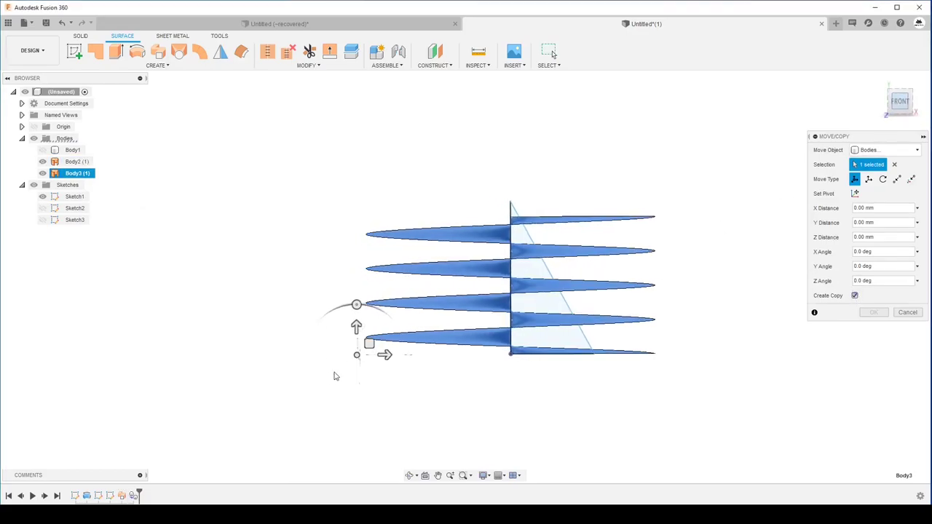
{"action": "left_click_drag", "start_coordinate": [369, 328], "coordinate": [369, 311]}
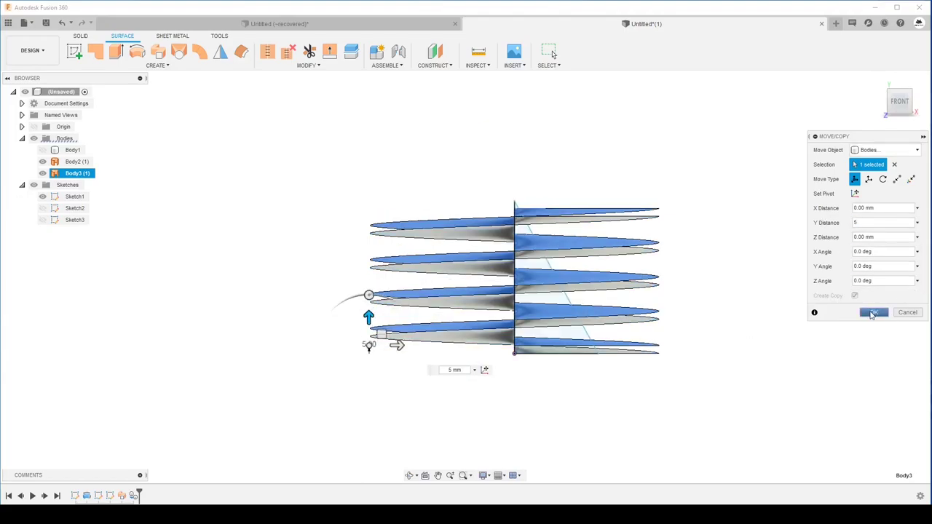
{"action": "left_click", "coordinate": [872, 313]}
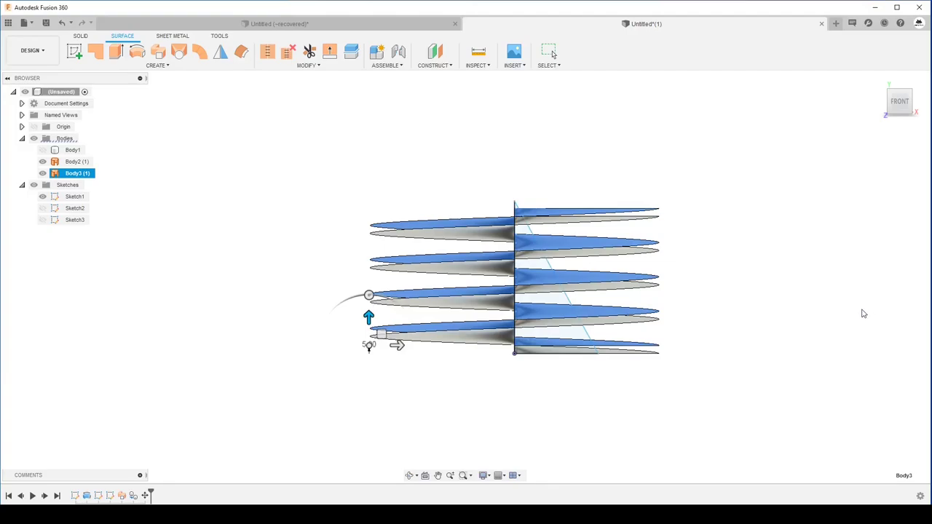
Loft a rim surface between the two helical surfaces, Body2 and Body3
{"action": "left_click", "coordinate": [181, 54]}
{"action": "left_click", "coordinate": [539, 336]}
{"action": "mouse_move", "coordinate": [399, 354]}
{"action": "middle_mouse_down", "text": "shift"}
{"action": "mouse_move", "coordinate": [686, 228]}
{"action": "mouse_move", "coordinate": [809, 276]}
{"action": "mouse_move", "coordinate": [866, 338]}
{"action": "mouse_move", "coordinate": [755, 391]}
{"action": "middle_mouse_up", "text": "shift"}
{"action": "left_click", "coordinate": [699, 232]}
{"action": "left_click", "coordinate": [874, 346]}
Stitch the three thread surface pieces into a single body, Body5
{"action": "left_click_drag", "start_coordinate": [777, 406], "coordinate": [328, 167]}
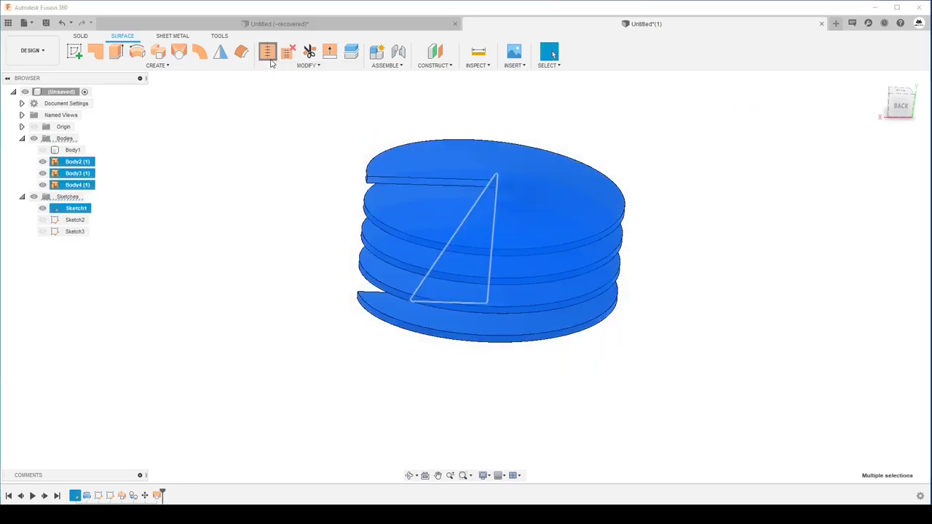
{"action": "left_click", "coordinate": [268, 57]}
{"action": "left_click", "coordinate": [871, 358]}
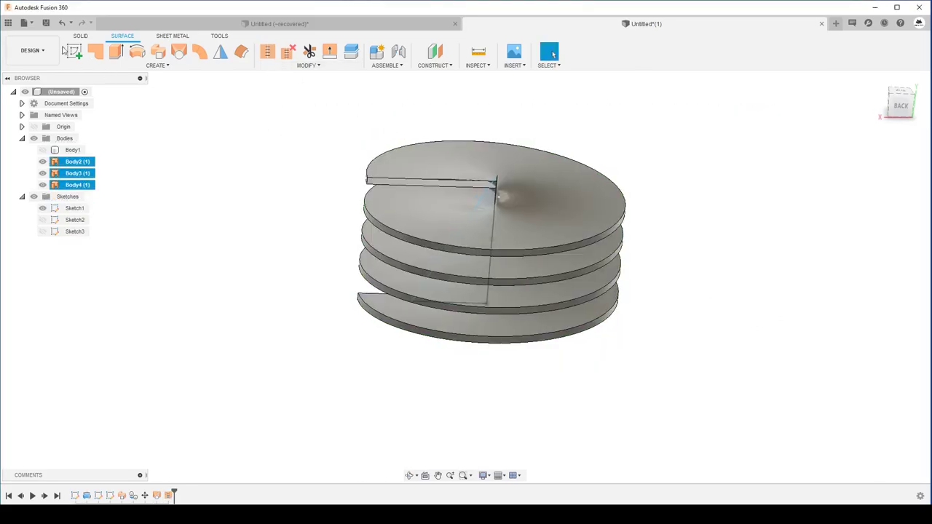
{"action": "left_click", "coordinate": [94, 51]}
Patch the open top and bottom slot ends of the thread
{"action": "left_click", "coordinate": [371, 184]}
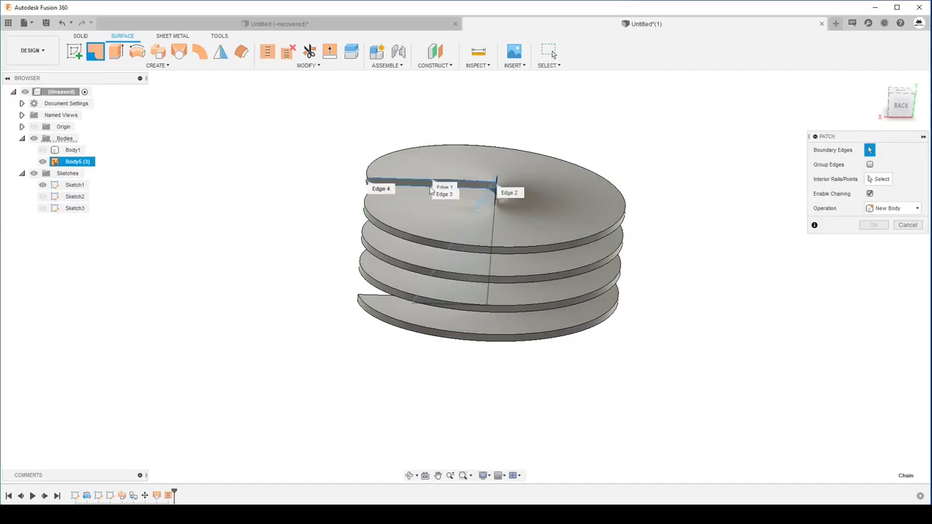
{"action": "left_click", "coordinate": [868, 285]}
{"action": "mouse_move", "coordinate": [868, 286]}
{"action": "middle_mouse_down", "text": "shift"}
{"action": "mouse_move", "coordinate": [329, 173]}
{"action": "mouse_move", "coordinate": [219, 133]}
{"action": "middle_mouse_up", "text": "shift"}
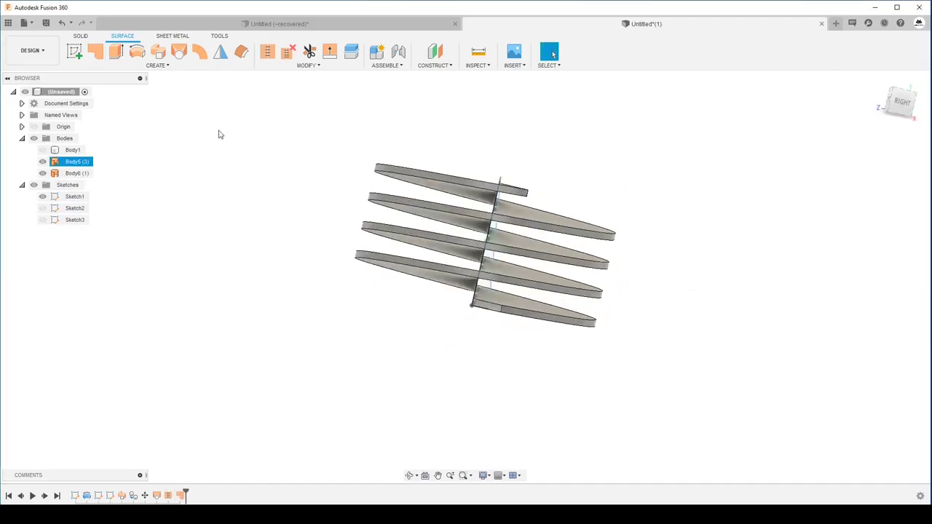
{"action": "left_click", "coordinate": [95, 51]}
{"action": "left_click", "coordinate": [501, 308]}
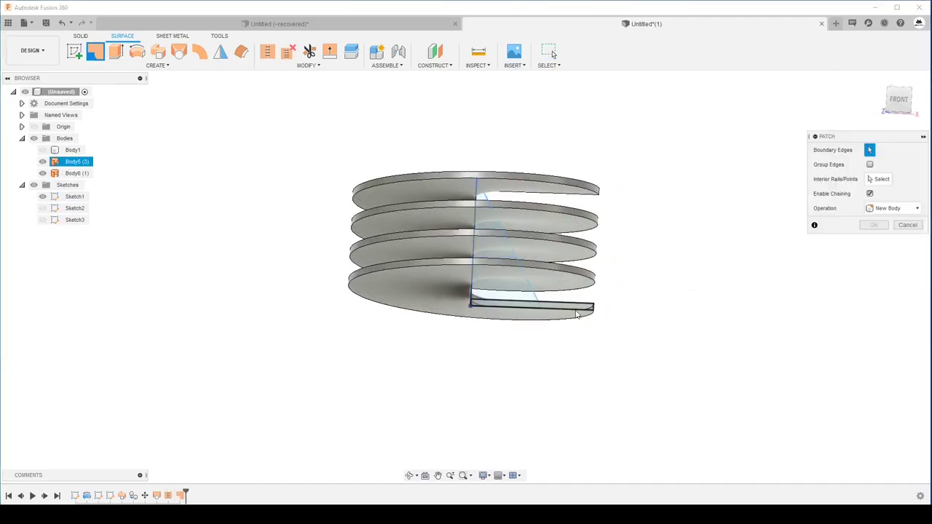
{"action": "left_click", "coordinate": [577, 314]}
{"action": "left_click", "coordinate": [870, 283]}
Stitch the thread and both patches into one closed body, Body8
{"action": "mouse_move", "coordinate": [720, 391]}
{"action": "left_mouse_down"}
{"action": "mouse_move", "coordinate": [347, 152]}
{"action": "mouse_move", "coordinate": [292, 95]}
{"action": "left_mouse_up"}
{"action": "left_click", "coordinate": [271, 52]}
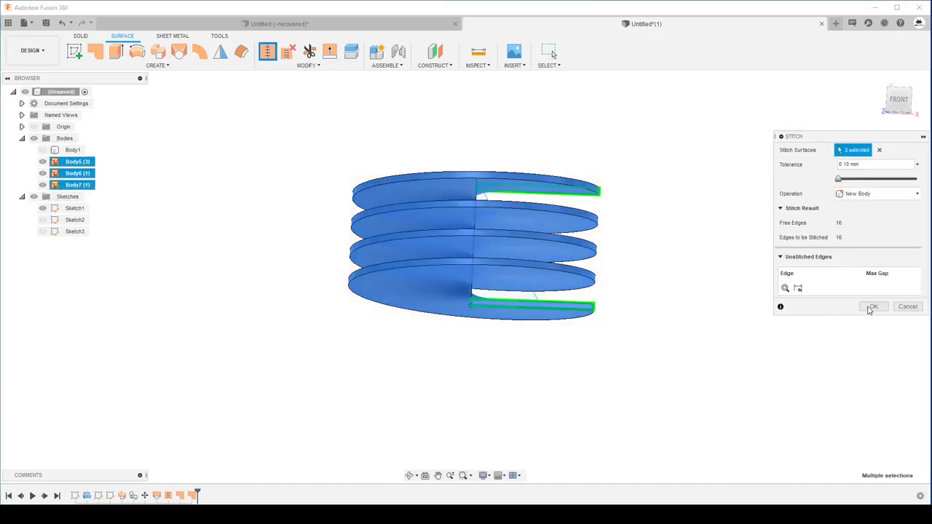
{"action": "left_click", "coordinate": [871, 307]}
{"action": "mouse_move", "coordinate": [530, 377]}
{"action": "middle_mouse_down", "text": "shift"}
{"action": "mouse_move", "coordinate": [440, 193]}
{"action": "mouse_move", "coordinate": [450, 235]}
{"action": "middle_mouse_up", "text": "shift"}
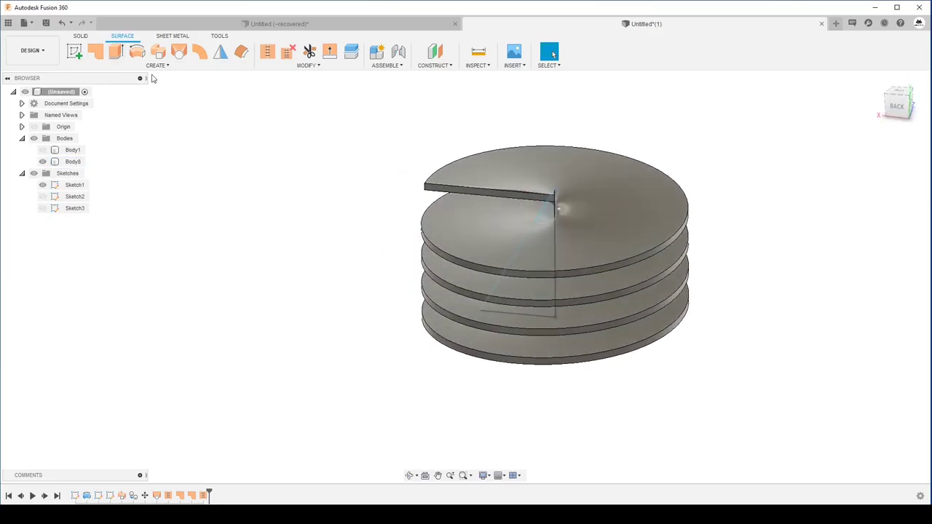
Make cone Body1 visible inside thread Body8 and return to the Home view
{"action": "middle_click_drag", "start_coordinate": [555, 282], "coordinate": [228, 235], "text": "shift"}
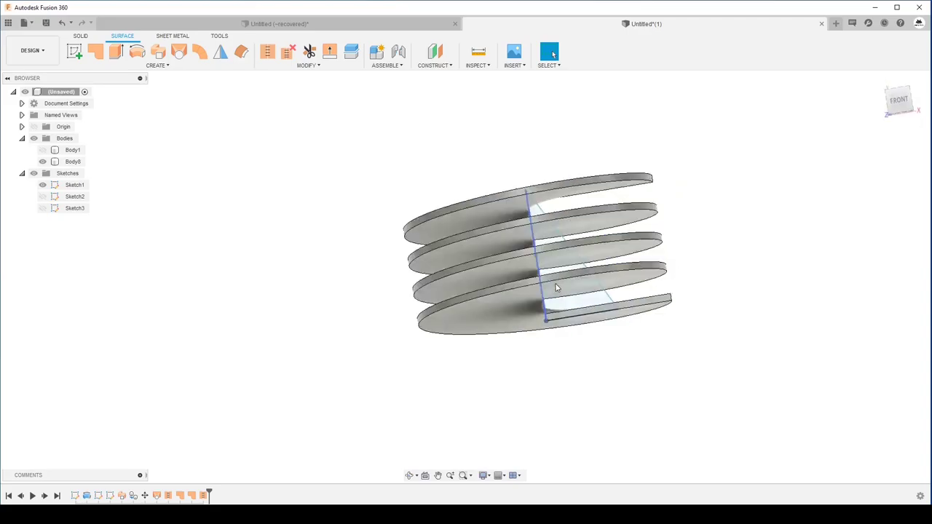
{"action": "left_click", "coordinate": [568, 281]}
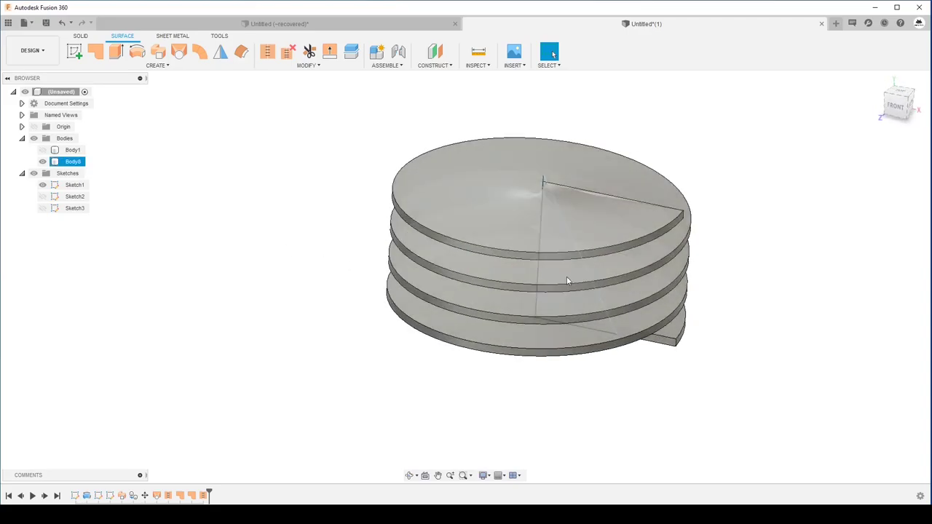
{"action": "middle_click_drag", "start_coordinate": [568, 281], "coordinate": [501, 289], "text": "shift"}
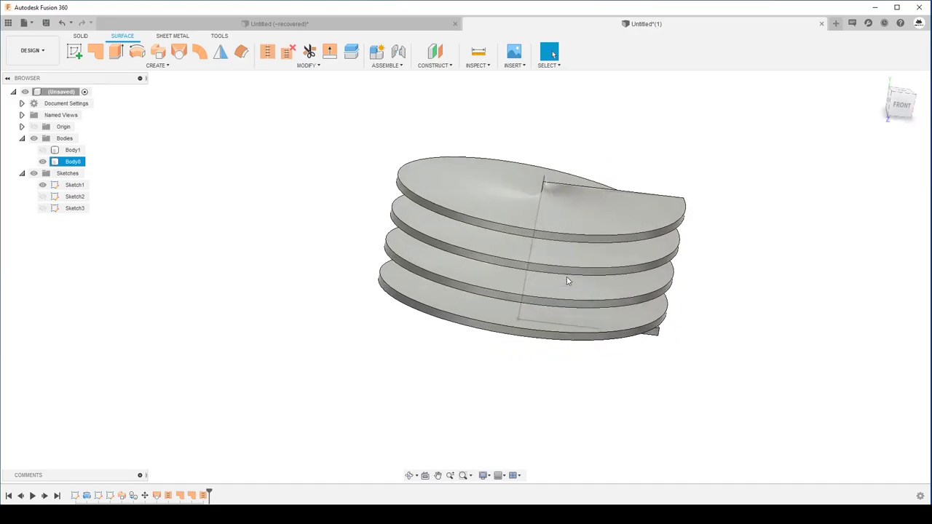
{"action": "left_click", "coordinate": [43, 150]}
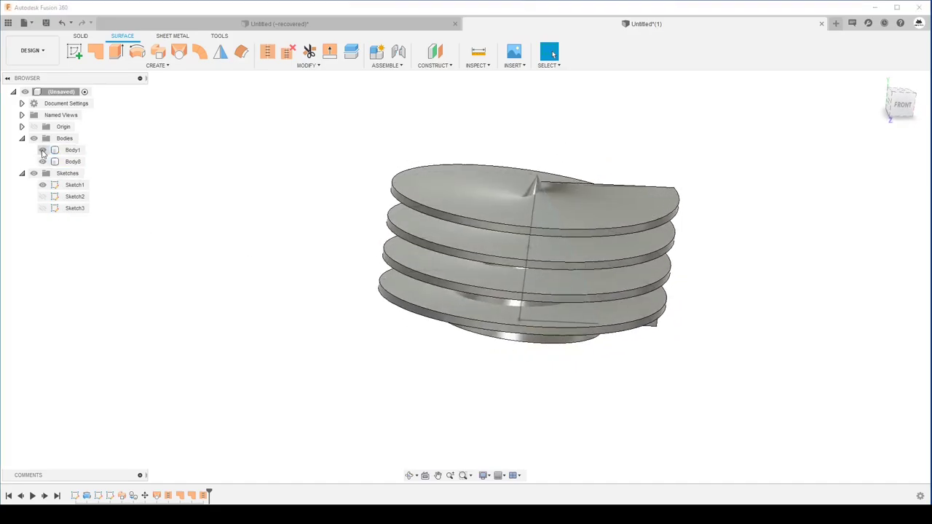
{"action": "key", "text": "F6"}
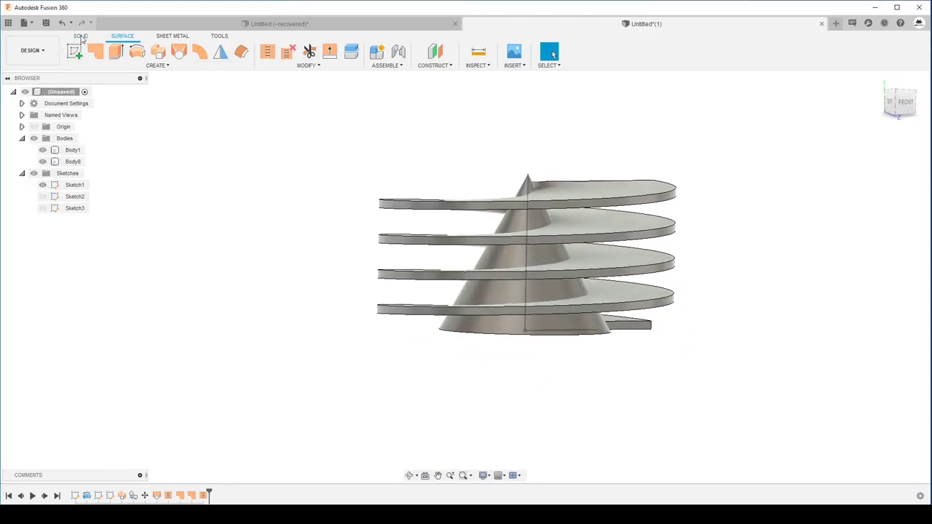
Combine Cut cone Body1 from thread Body8 with Keep Tools checked
{"action": "left_click", "coordinate": [81, 36]}
{"action": "left_click", "coordinate": [373, 53]}
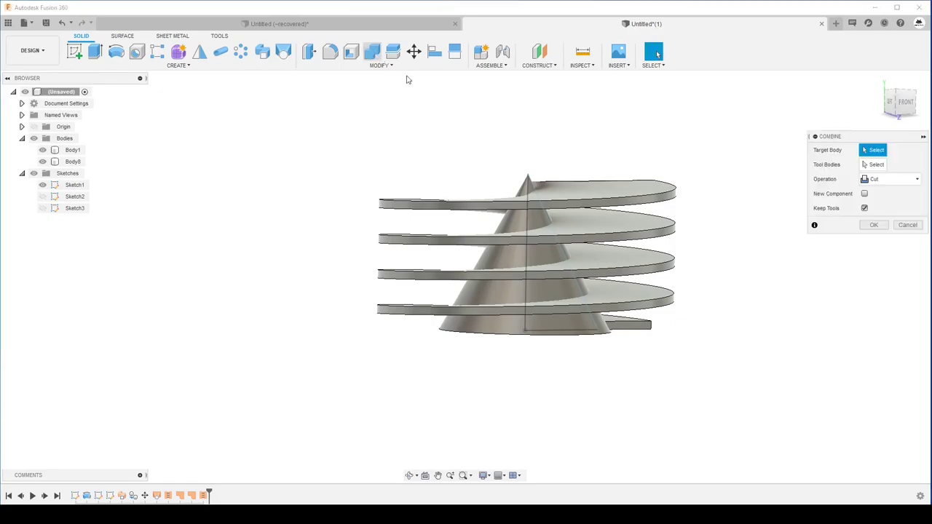
{"action": "left_click", "coordinate": [567, 195]}
{"action": "left_click", "coordinate": [573, 198]}
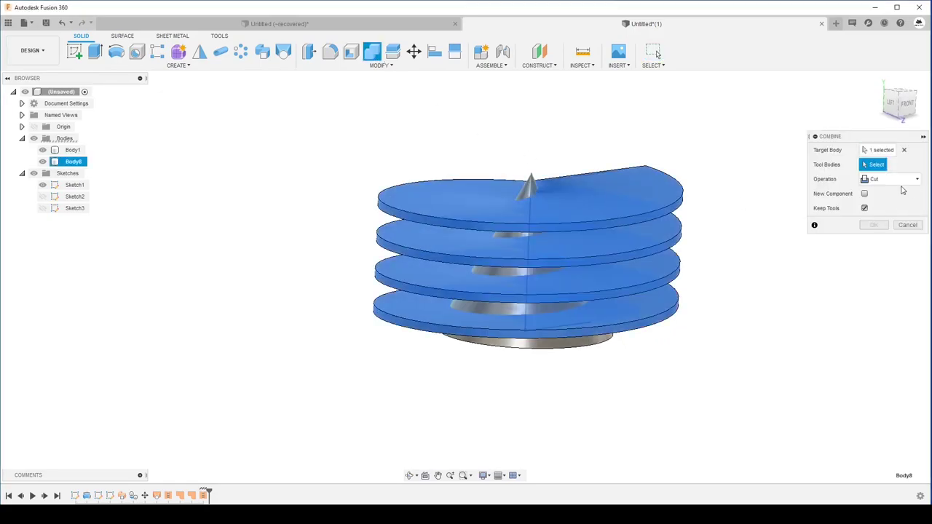
{"action": "left_click", "coordinate": [571, 339]}
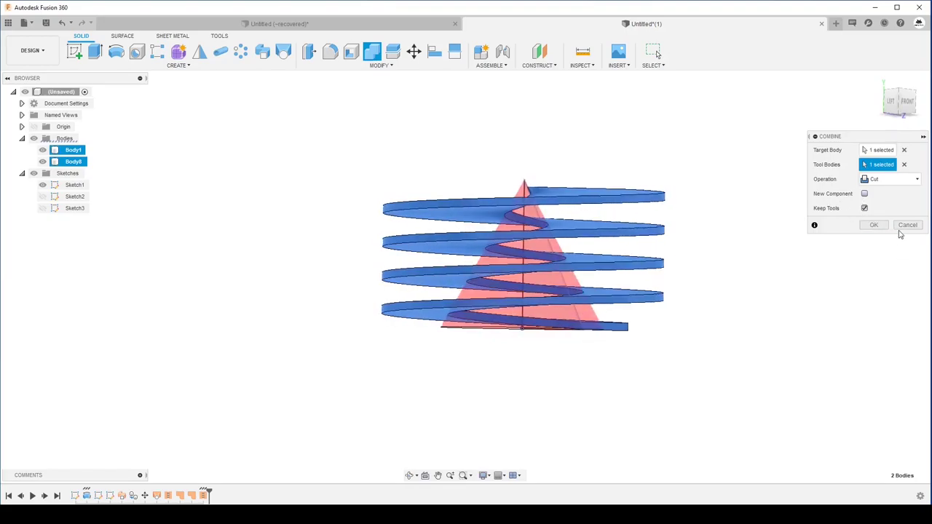
{"action": "left_click", "coordinate": [873, 225]}
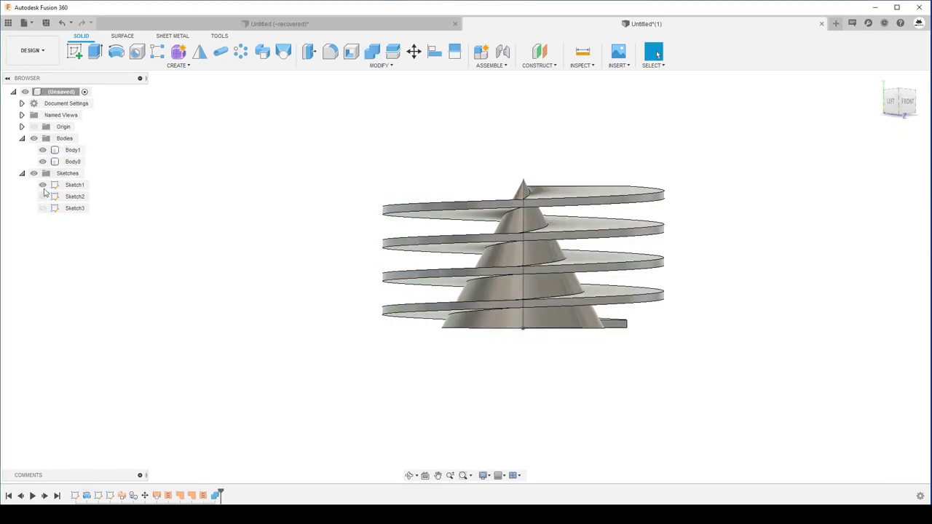
Hide cone Body1 and select the thread body Body8
{"action": "left_click", "coordinate": [43, 149]}
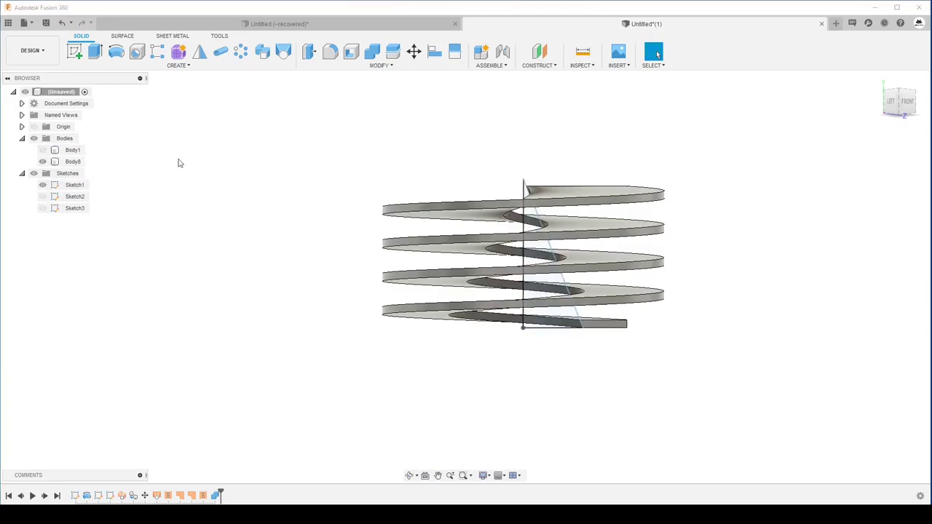
{"action": "middle_click_drag", "start_coordinate": [601, 303], "coordinate": [549, 357], "text": "shift"}
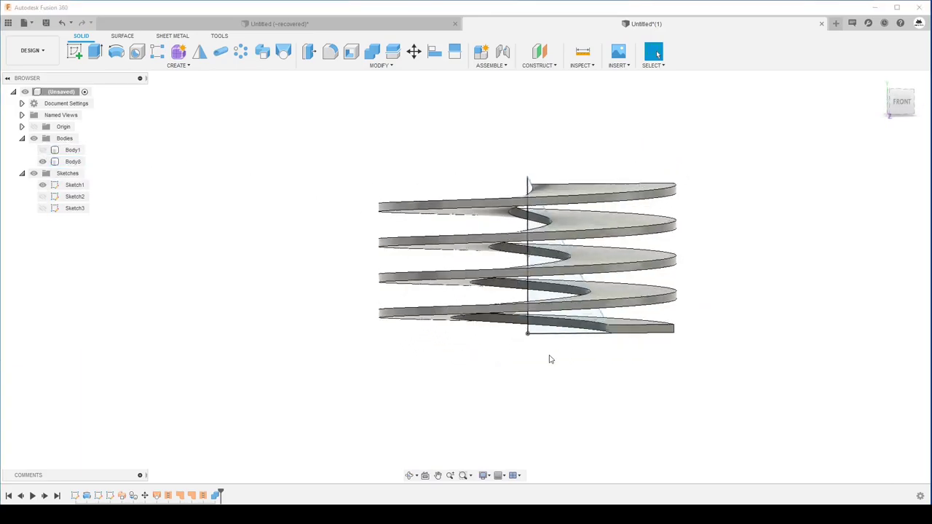
{"action": "scroll", "coordinate": [638, 322], "scroll_direction": "up", "scroll_amount": 5}
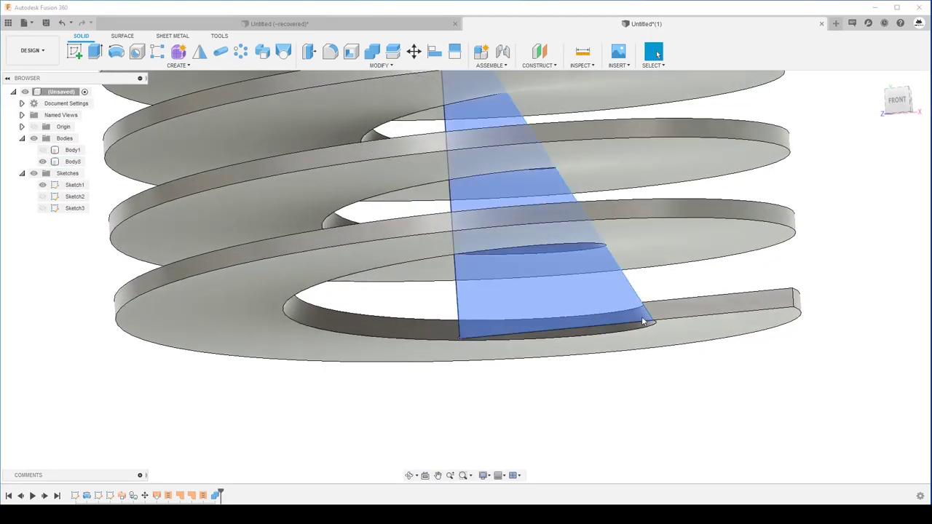
{"action": "left_click", "coordinate": [386, 339]}
{"action": "key", "text": "Escape"}
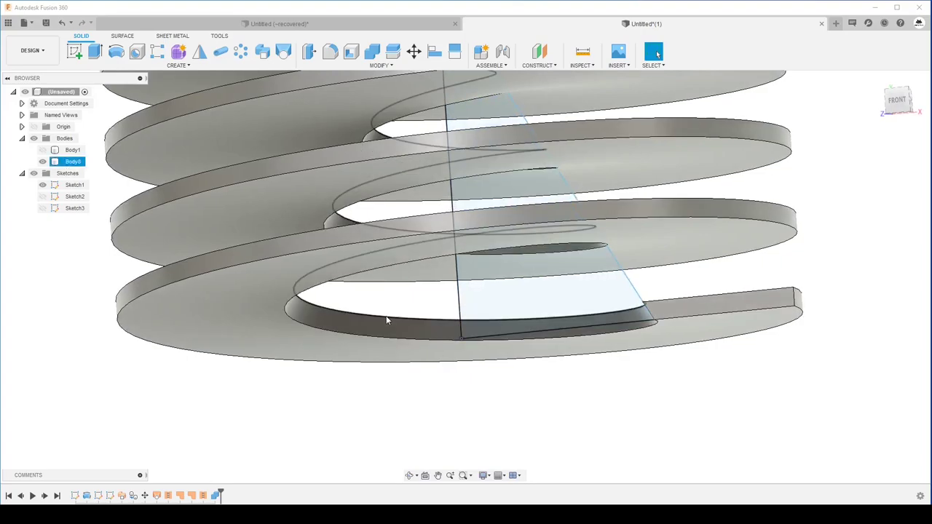
{"action": "scroll", "coordinate": [386, 315], "scroll_direction": "down", "scroll_amount": 2}
{"action": "left_click", "coordinate": [641, 308]}
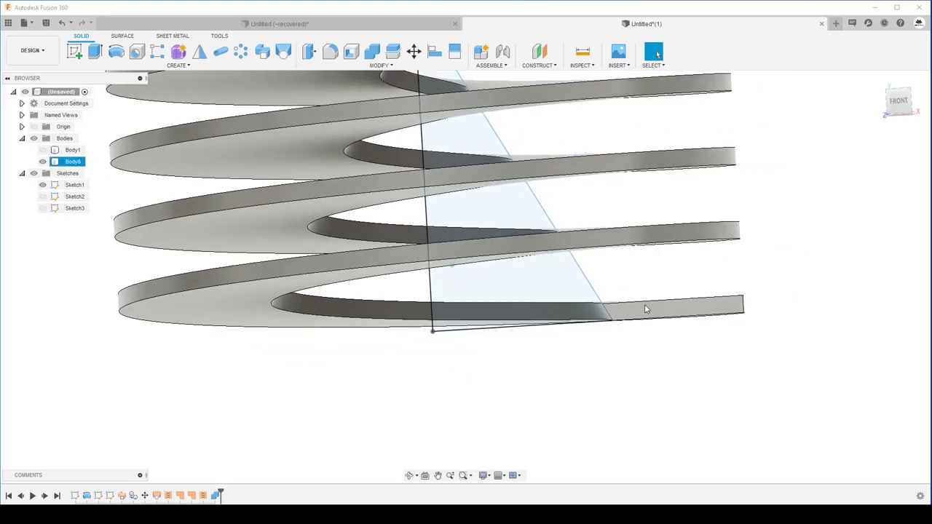
Orbit around the spiral thread, set the FRONT view, and start a new sketch
{"action": "middle_click_drag", "start_coordinate": [643, 318], "coordinate": [610, 322], "text": "shift"}
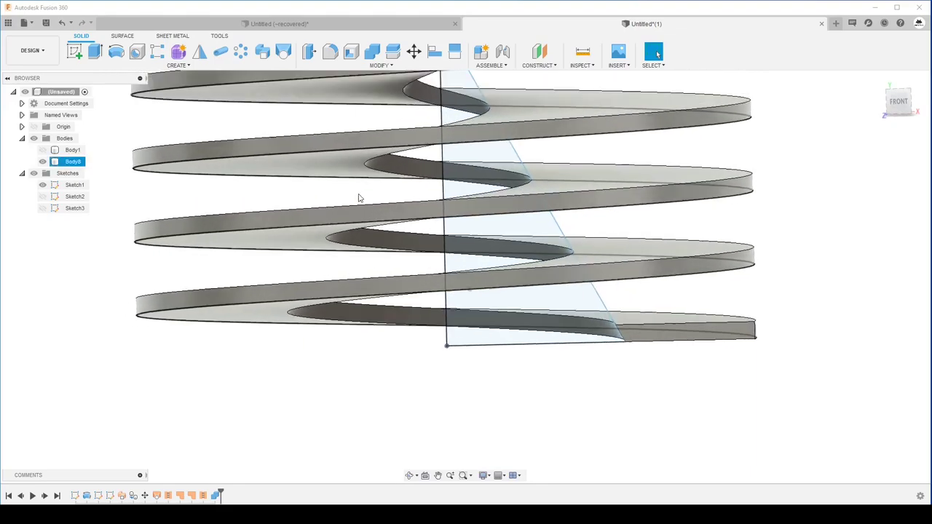
{"action": "mouse_move", "coordinate": [345, 279]}
{"action": "middle_mouse_down", "text": "shift"}
{"action": "mouse_move", "coordinate": [510, 135]}
{"action": "mouse_move", "coordinate": [489, 133]}
{"action": "mouse_move", "coordinate": [560, 263]}
{"action": "middle_mouse_up", "text": "shift"}
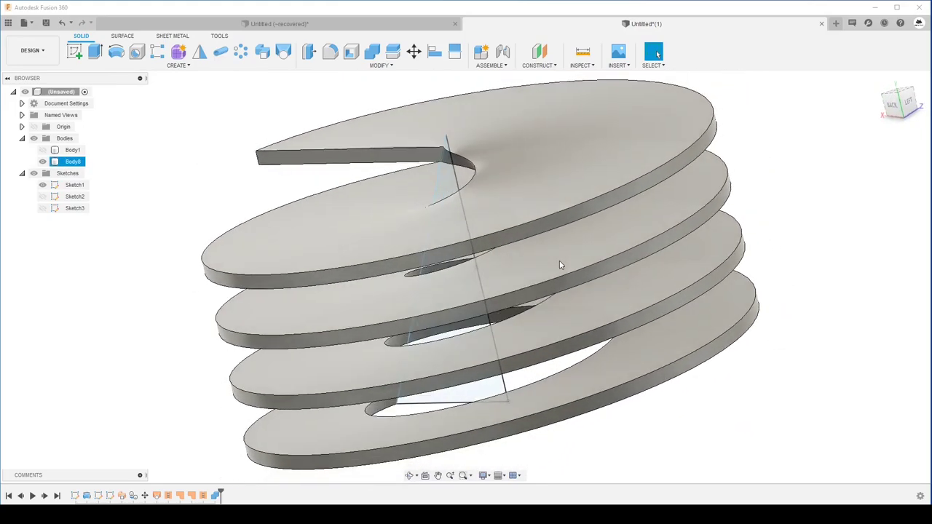
{"action": "mouse_move", "coordinate": [559, 262]}
{"action": "middle_mouse_down", "text": "shift"}
{"action": "mouse_move", "coordinate": [586, 318]}
{"action": "mouse_move", "coordinate": [572, 374]}
{"action": "mouse_move", "coordinate": [557, 392]}
{"action": "mouse_move", "coordinate": [474, 183]}
{"action": "mouse_move", "coordinate": [485, 152]}
{"action": "mouse_move", "coordinate": [381, 160]}
{"action": "middle_mouse_up", "text": "shift"}
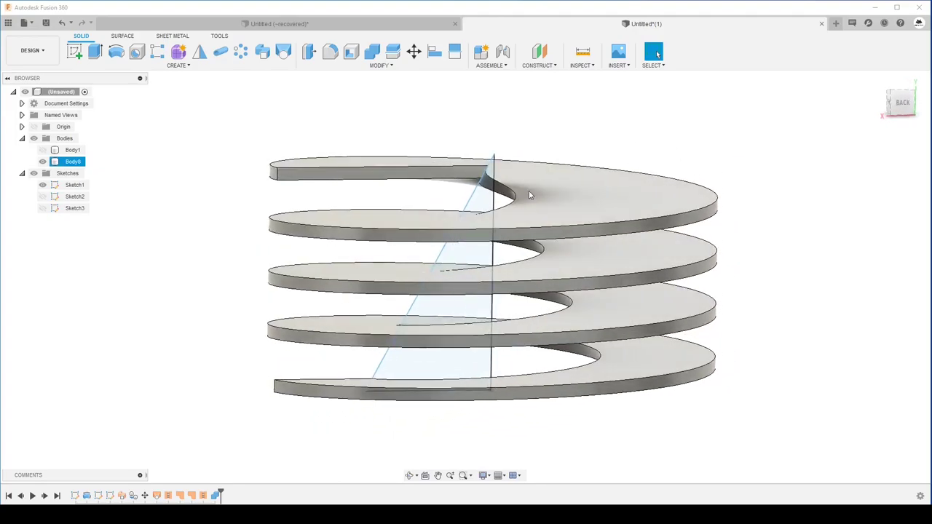
{"action": "left_click", "coordinate": [493, 191]}
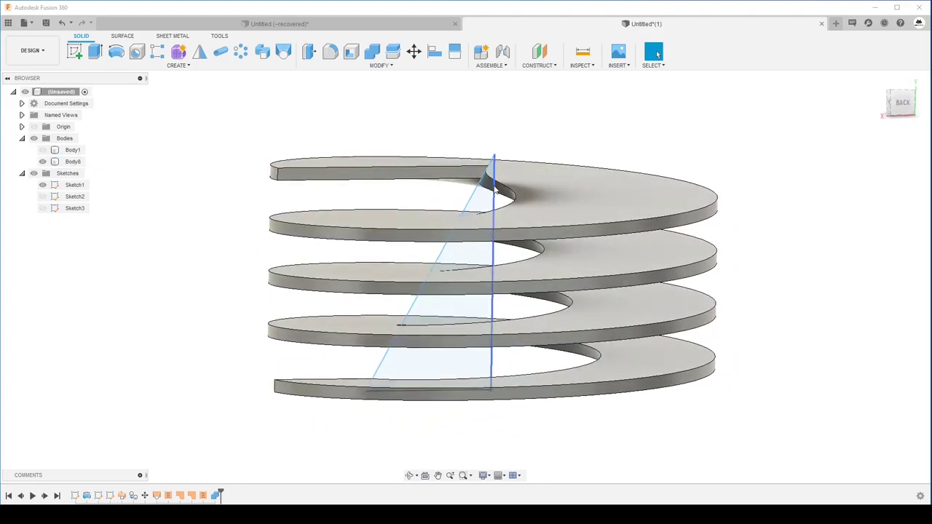
{"action": "mouse_move", "coordinate": [493, 191]}
{"action": "middle_mouse_down", "text": "shift"}
{"action": "mouse_move", "coordinate": [540, 250]}
{"action": "mouse_move", "coordinate": [576, 250]}
{"action": "mouse_move", "coordinate": [523, 240]}
{"action": "middle_mouse_up", "text": "shift"}
{"action": "left_click", "coordinate": [900, 103]}
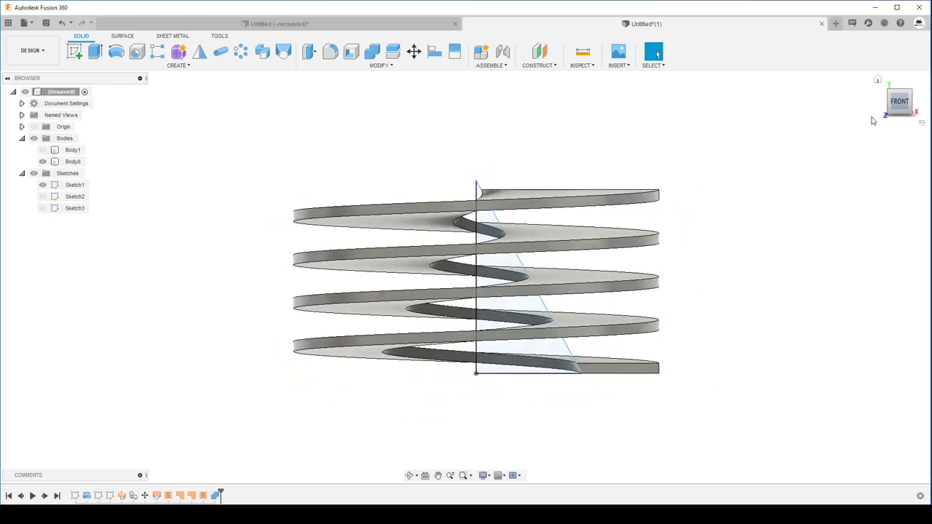
{"action": "left_click", "coordinate": [75, 52]}
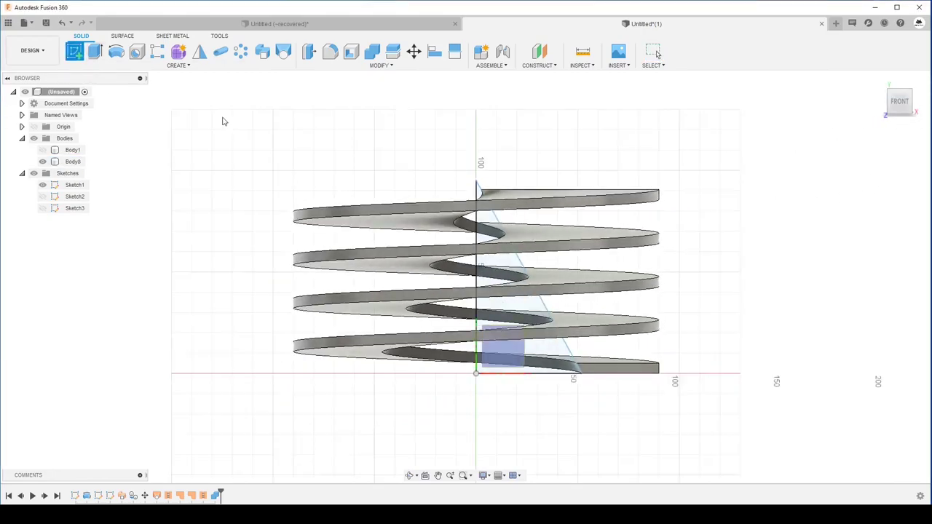
Start a sketch on the chosen plane, show Body1, and project the cone's outline into it
{"action": "left_click", "coordinate": [506, 360]}
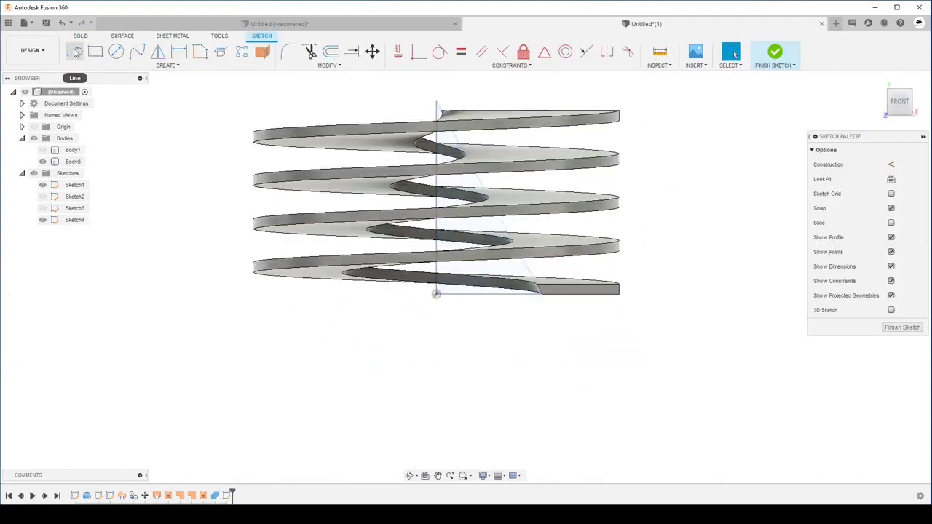
{"action": "left_click", "coordinate": [43, 150]}
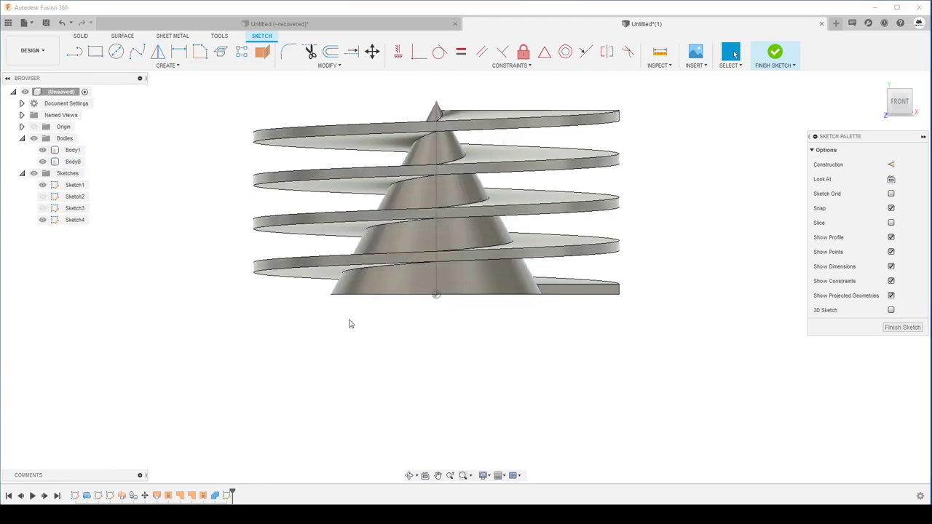
{"action": "key", "text": "p"}
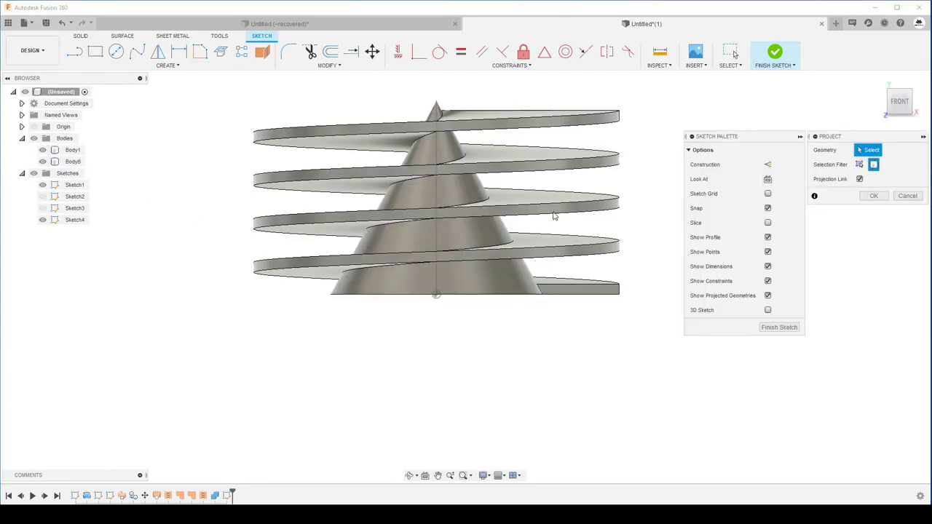
{"action": "left_click", "coordinate": [455, 230]}
{"action": "left_click", "coordinate": [872, 197]}
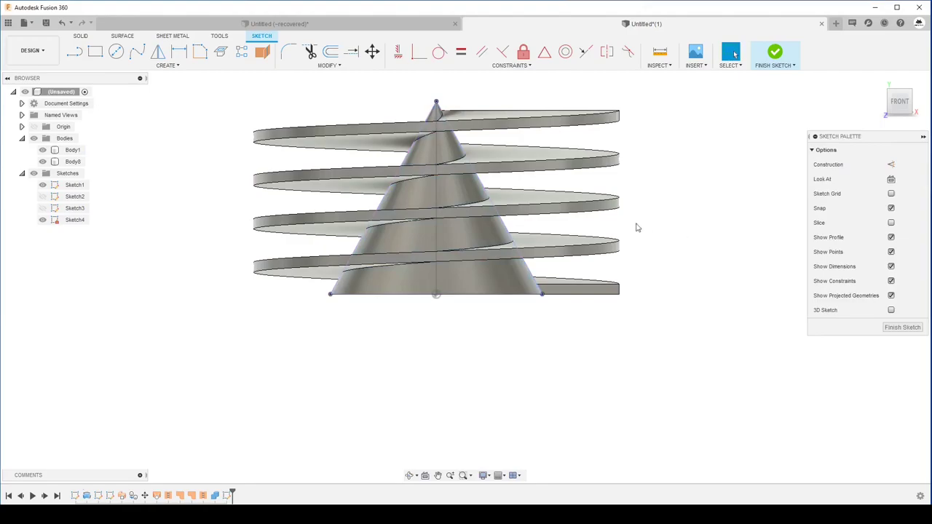
Draw a closed four-sided profile from the cone's apex out past its base, then finish Sketch4
{"action": "left_click", "coordinate": [436, 101]}
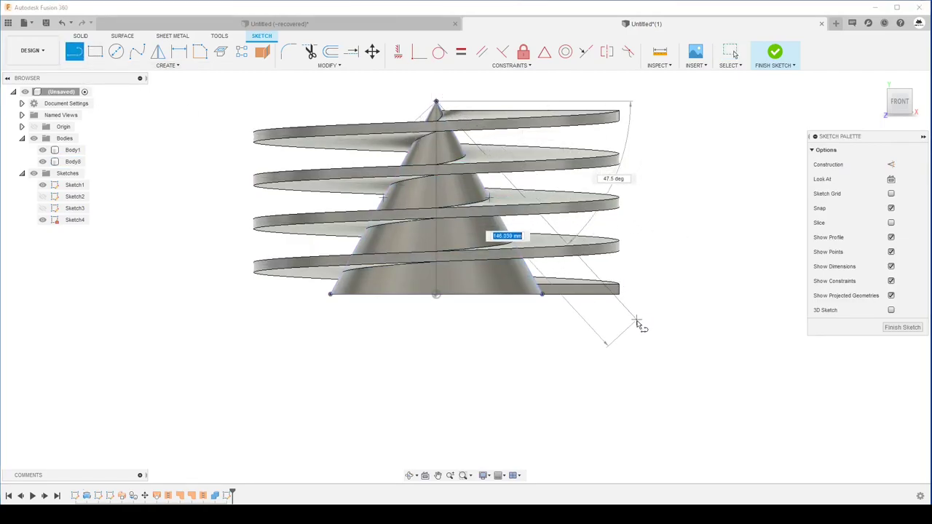
{"action": "left_click", "coordinate": [639, 334]}
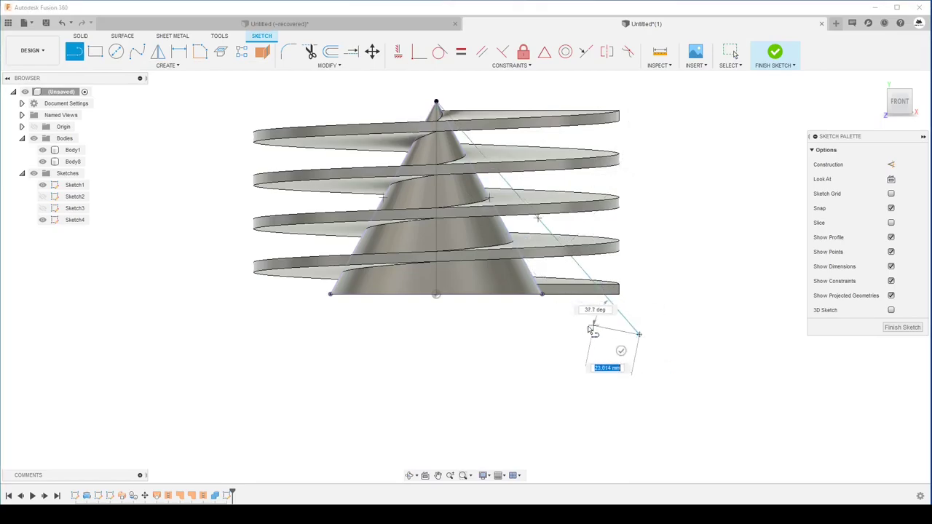
{"action": "left_click", "coordinate": [543, 295]}
{"action": "scroll", "coordinate": [710, 310], "scroll_direction": "down", "scroll_amount": 4}
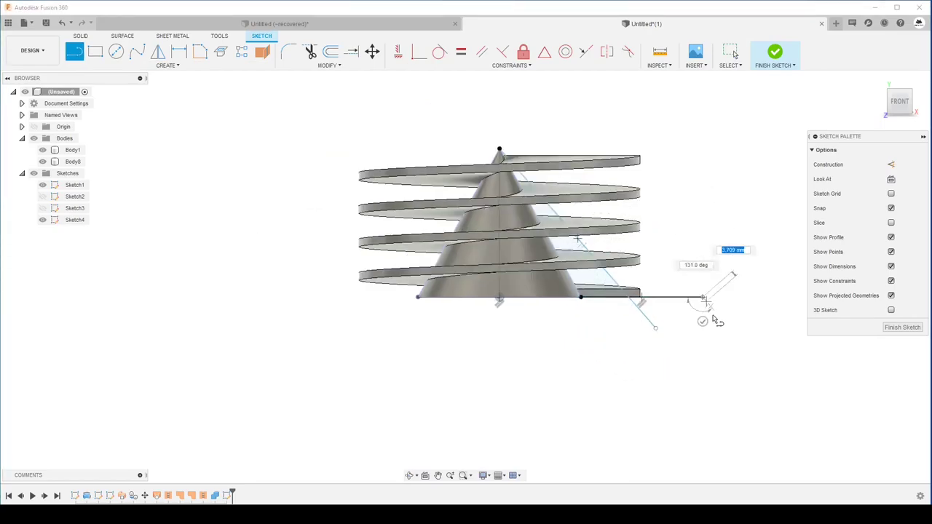
{"action": "left_click", "coordinate": [696, 140]}
{"action": "left_click", "coordinate": [551, 191]}
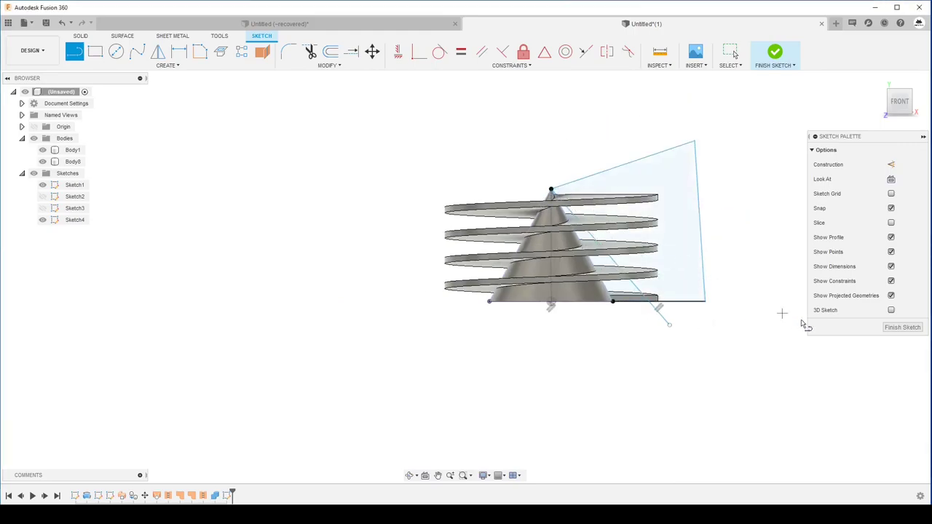
{"action": "left_click", "coordinate": [902, 329]}
Revolve the Sketch4 profile 360° around the cone's vertical axis to trim the thread coils
{"action": "left_click", "coordinate": [116, 58]}
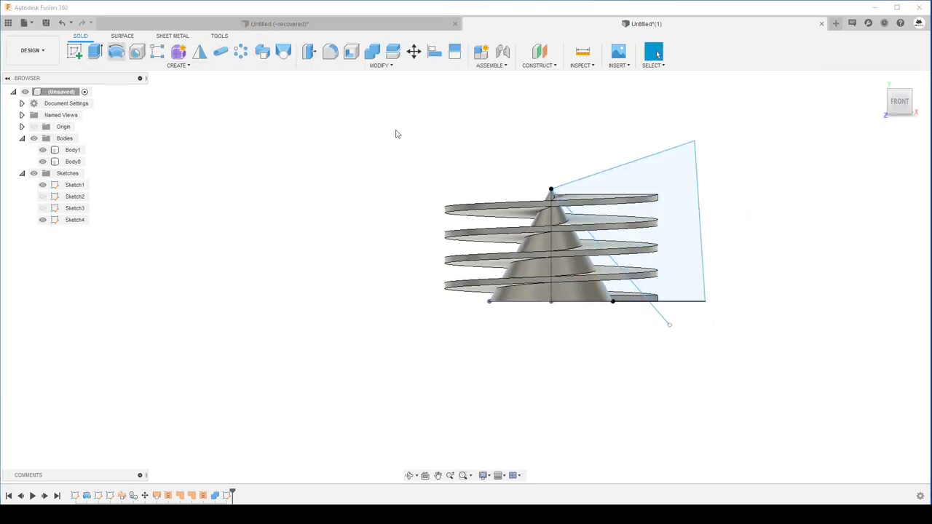
{"action": "left_click", "coordinate": [636, 193]}
{"action": "left_click", "coordinate": [858, 164]}
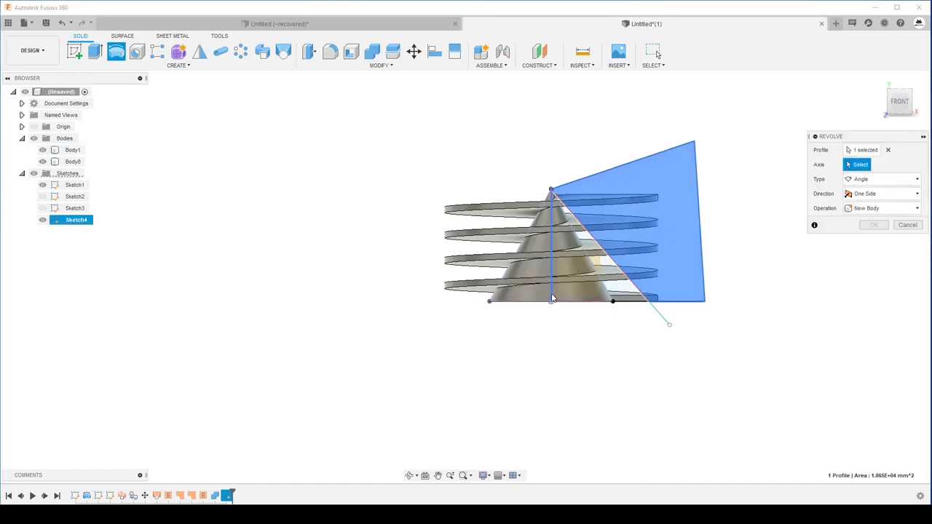
{"action": "left_click", "coordinate": [872, 256]}
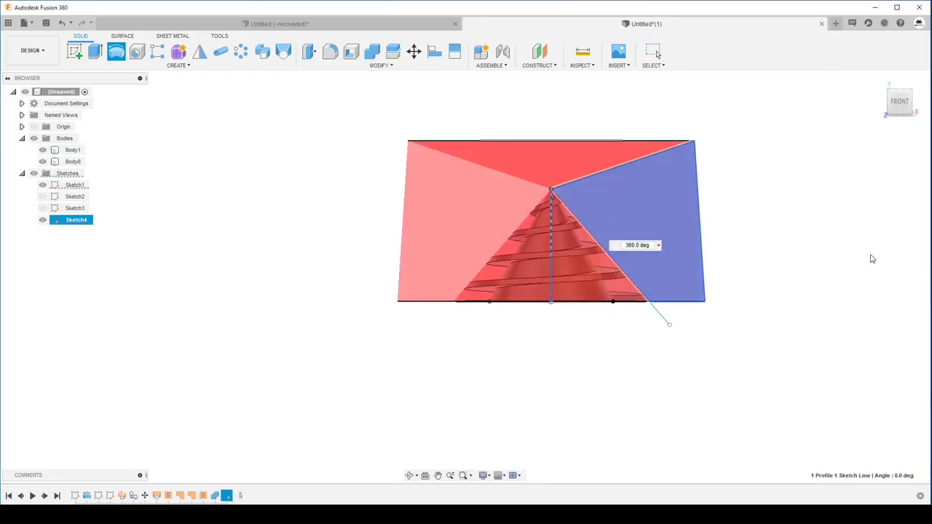
{"action": "middle_click_drag", "start_coordinate": [868, 257], "coordinate": [653, 295], "text": "shift"}
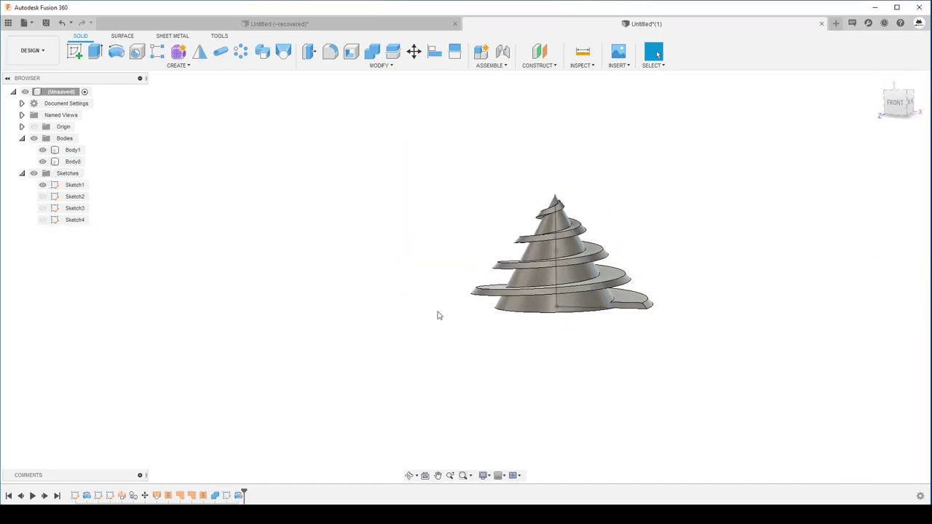
Make Sketch4 visible again and view the trimmed threaded cone from the FRONT
{"action": "left_click", "coordinate": [42, 220]}
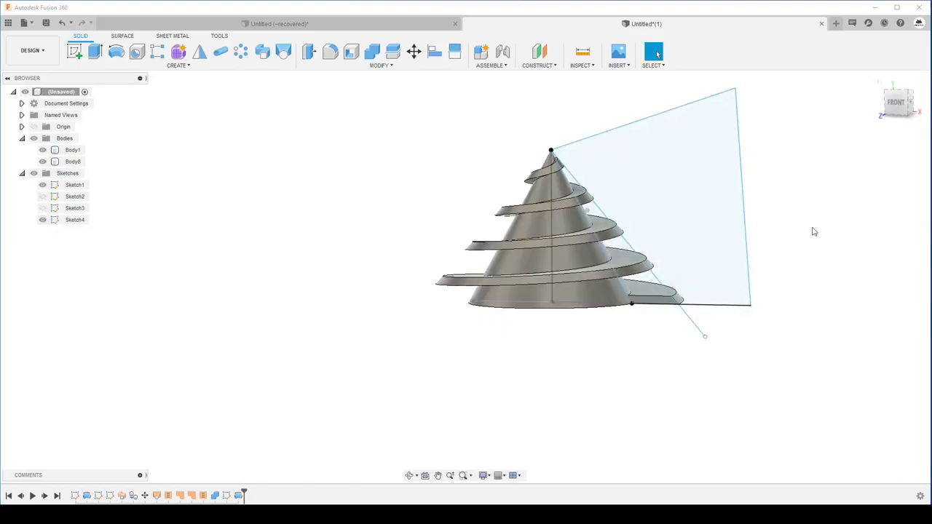
{"action": "left_click", "coordinate": [895, 107]}
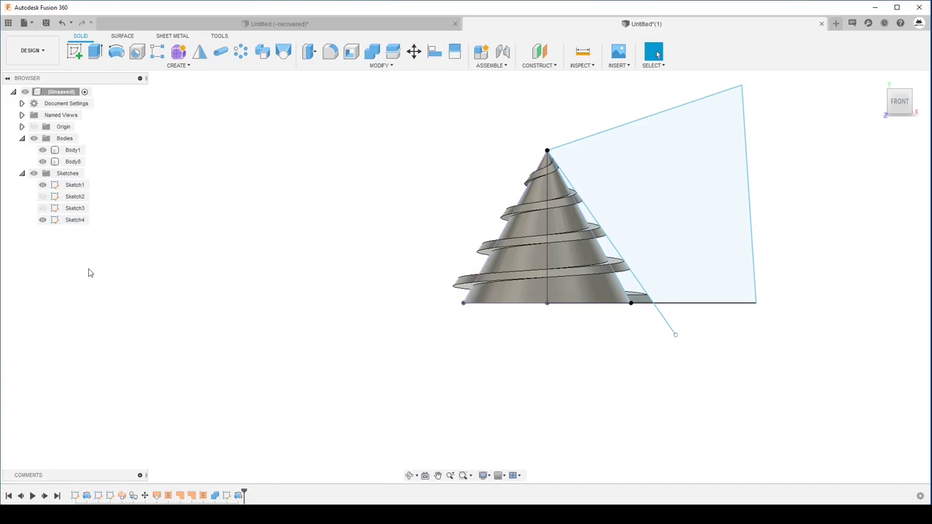
Hide Sketch4 and select the combined screw body Body1 from an oblique view
{"action": "left_click", "coordinate": [43, 220]}
{"action": "mouse_move", "coordinate": [356, 239]}
{"action": "middle_mouse_down", "text": "shift"}
{"action": "mouse_move", "coordinate": [389, 247]}
{"action": "mouse_move", "coordinate": [422, 241]}
{"action": "mouse_move", "coordinate": [428, 220]}
{"action": "middle_mouse_up", "text": "shift"}
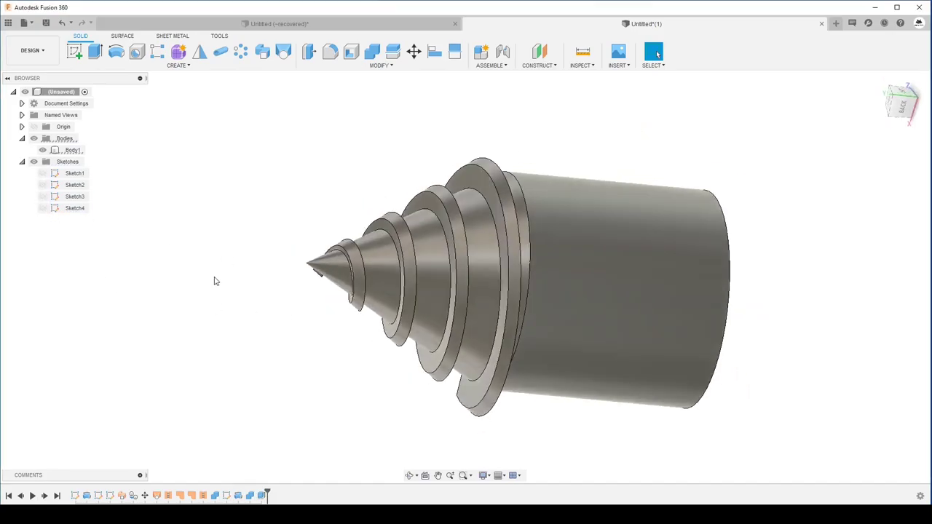
{"action": "mouse_move", "coordinate": [215, 281]}
{"action": "middle_mouse_down", "text": "shift"}
{"action": "mouse_move", "coordinate": [533, 309]}
{"action": "mouse_move", "coordinate": [665, 358]}
{"action": "mouse_move", "coordinate": [634, 345]}
{"action": "middle_mouse_up", "text": "shift"}
{"action": "left_click", "coordinate": [533, 308]}
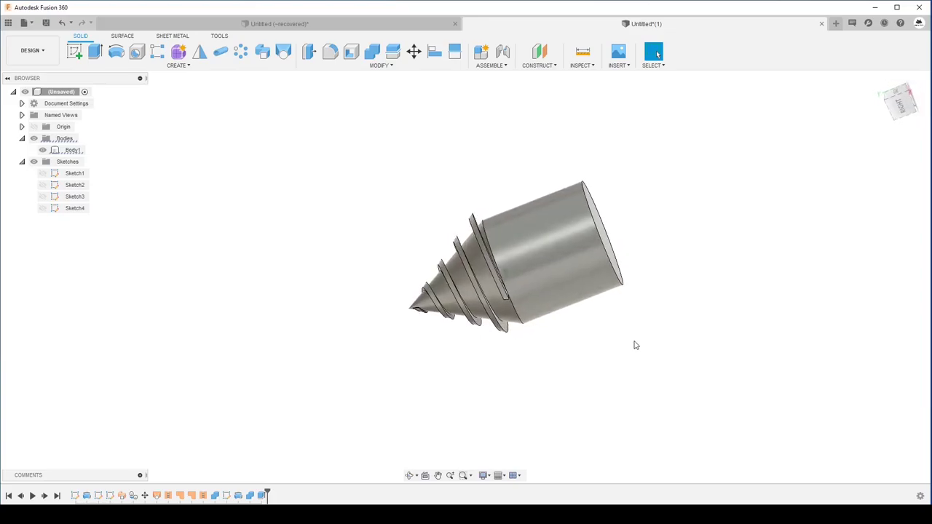